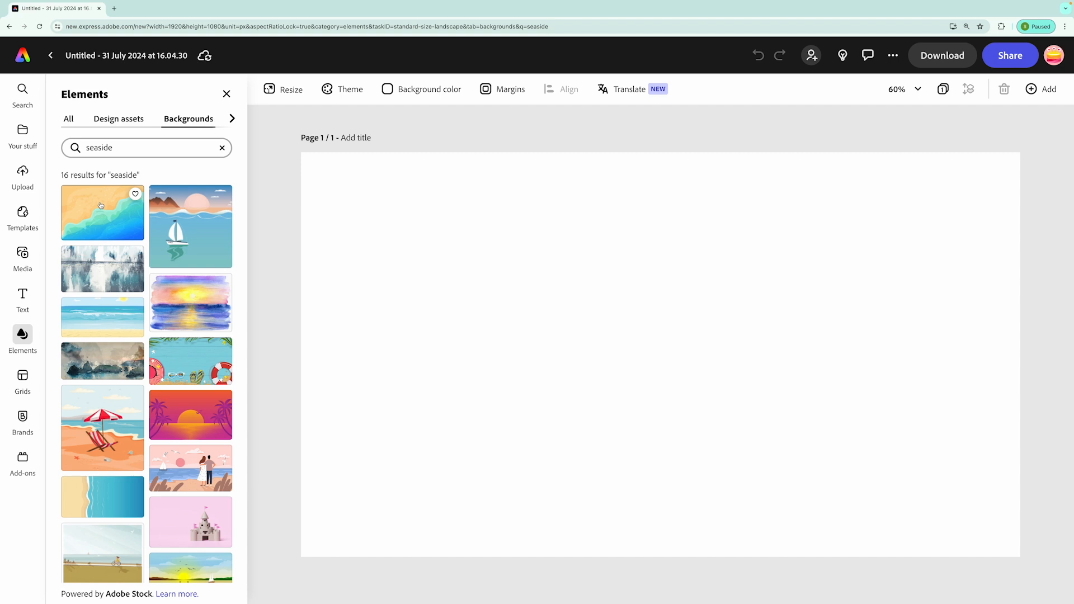
Set the sandy shoreline image as the page background and add the taped sheet found by searching design assets for "note paper".
click(101, 205)
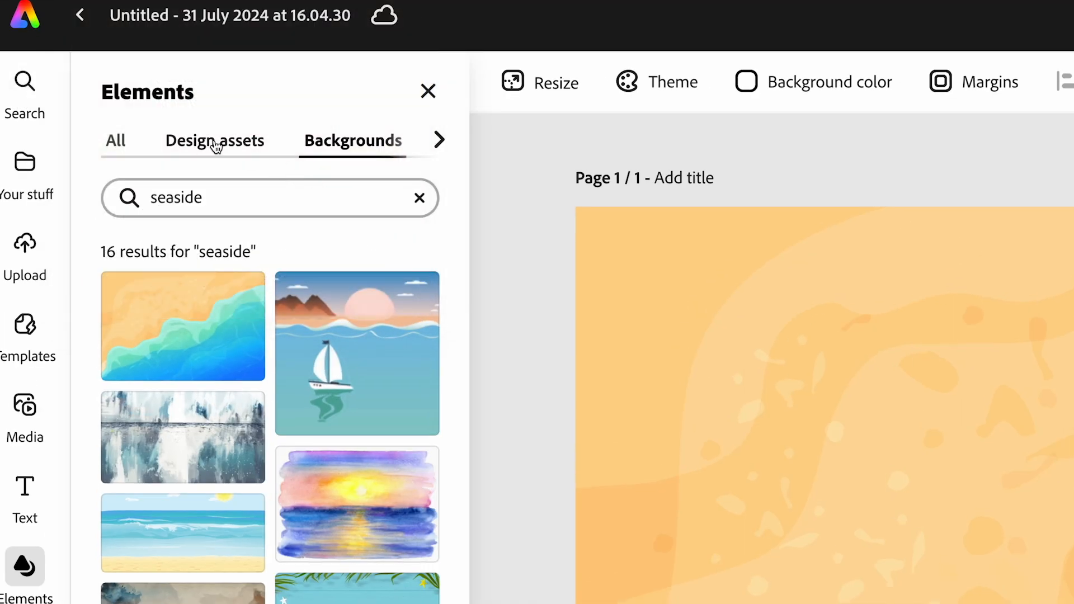
click(216, 145)
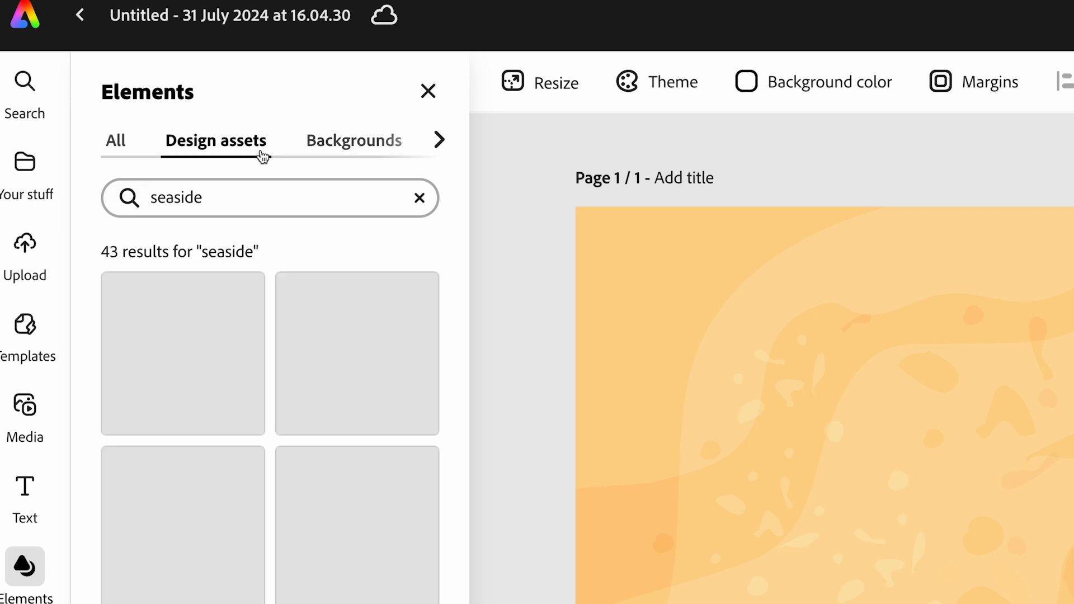
click(419, 199)
text(note paper)
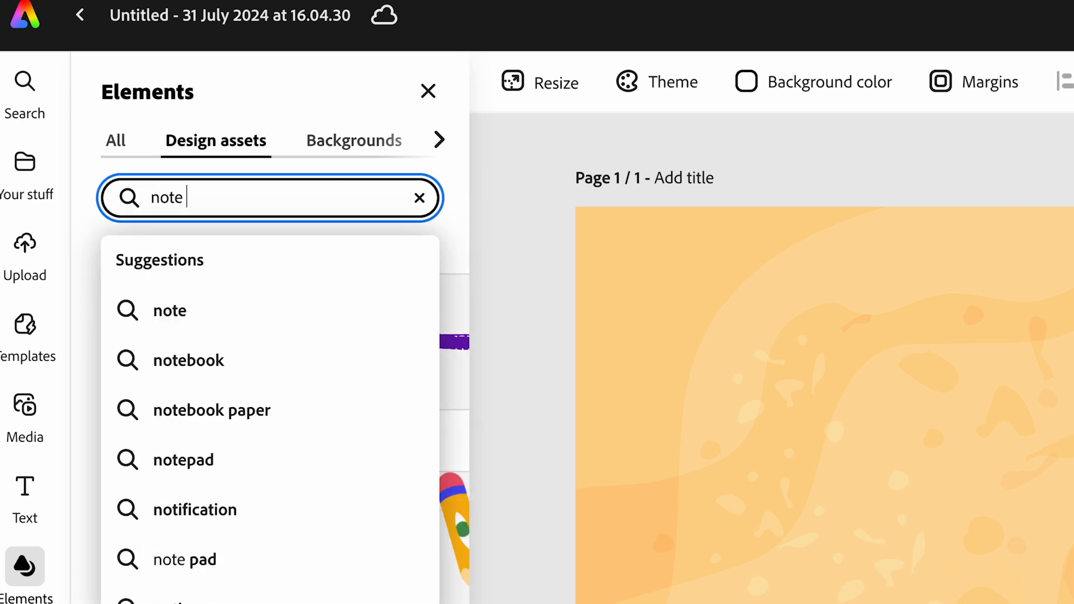
key(Return)
click(183, 353)
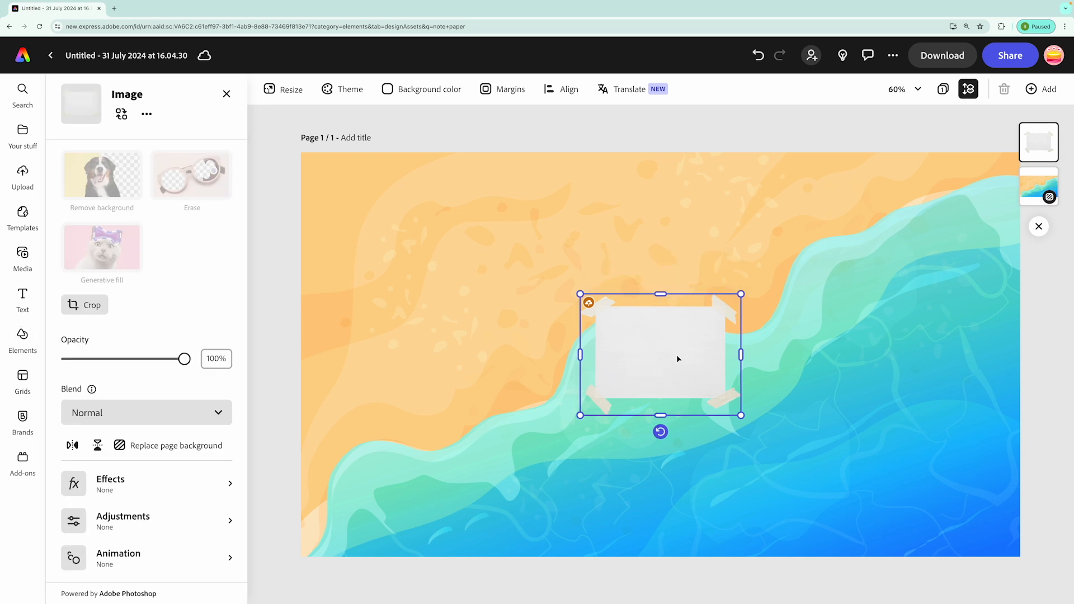
Move the note sheet to the page's upper-left corner and space two duplicates across the top row.
drag(676, 360, 421, 242)
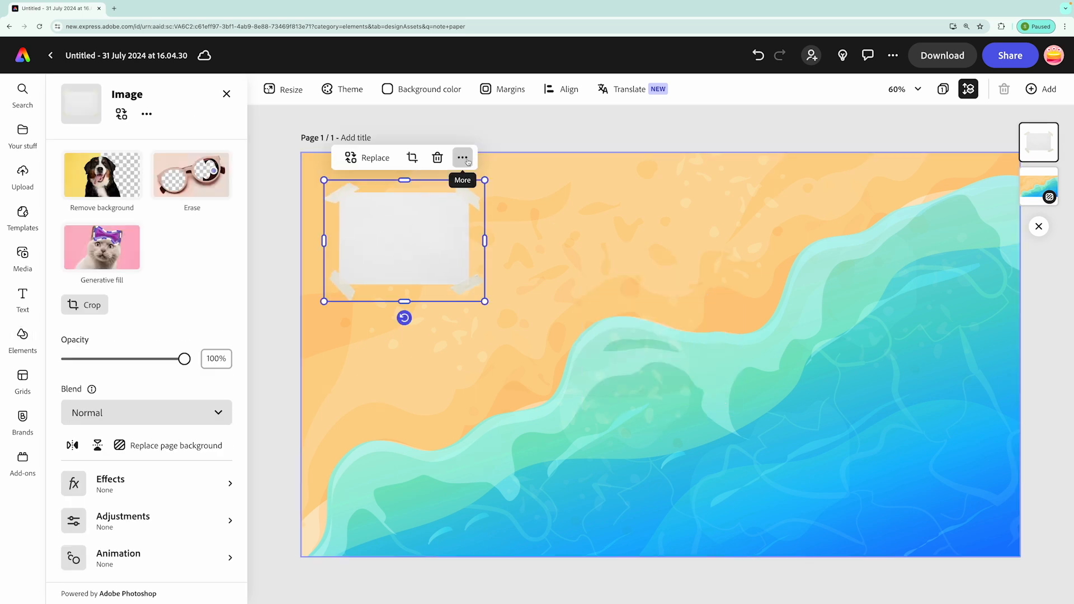
click(462, 158)
click(504, 230)
drag(417, 228, 582, 228)
click(646, 175)
click(686, 247)
drag(643, 263, 784, 253)
drag(572, 234, 555, 222)
drag(404, 240, 384, 225)
drag(562, 248, 542, 247)
Duplicate the note sheet onto the right side and along the lower part of the page to make seven notes.
drag(743, 263, 878, 291)
click(786, 171)
click(827, 243)
click(958, 224)
click(994, 297)
drag(912, 331, 476, 456)
click(936, 341)
click(978, 418)
click(752, 373)
click(792, 445)
Rotate several note sheets to slightly different angles for a casual pinned look.
click(386, 238)
drag(385, 302, 399, 303)
click(727, 269)
drag(732, 339, 725, 339)
click(899, 316)
drag(900, 384, 883, 382)
drag(891, 434, 878, 434)
click(693, 464)
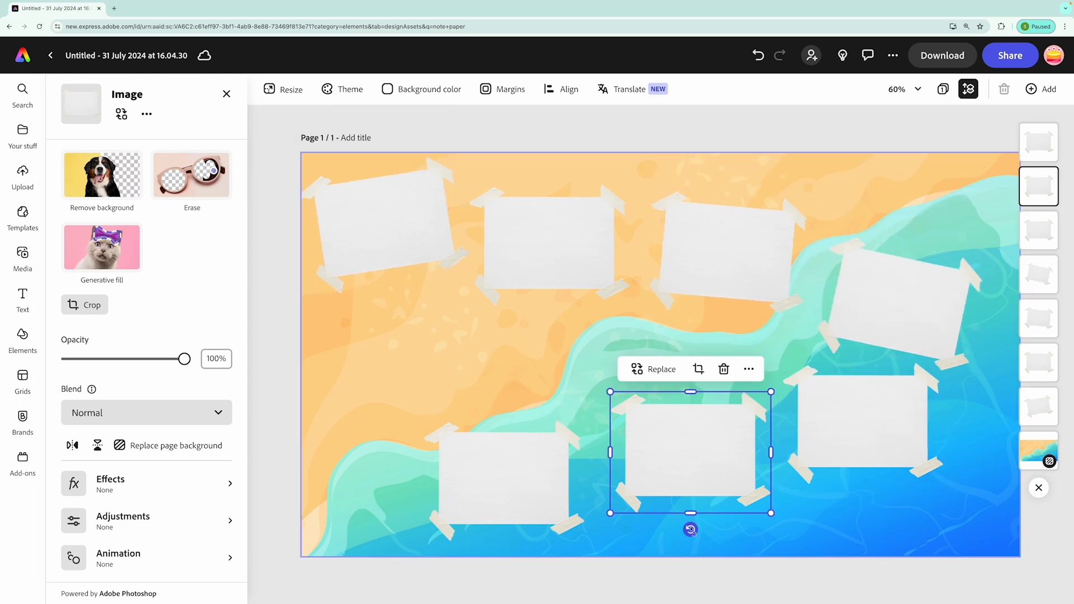
drag(691, 529, 699, 530)
click(506, 492)
drag(504, 558, 498, 558)
Reposition the notes into an evenly spaced path across the top, down the right and back along the bottom.
drag(539, 471, 536, 480)
drag(699, 454, 691, 453)
drag(879, 427, 882, 440)
drag(694, 450, 689, 464)
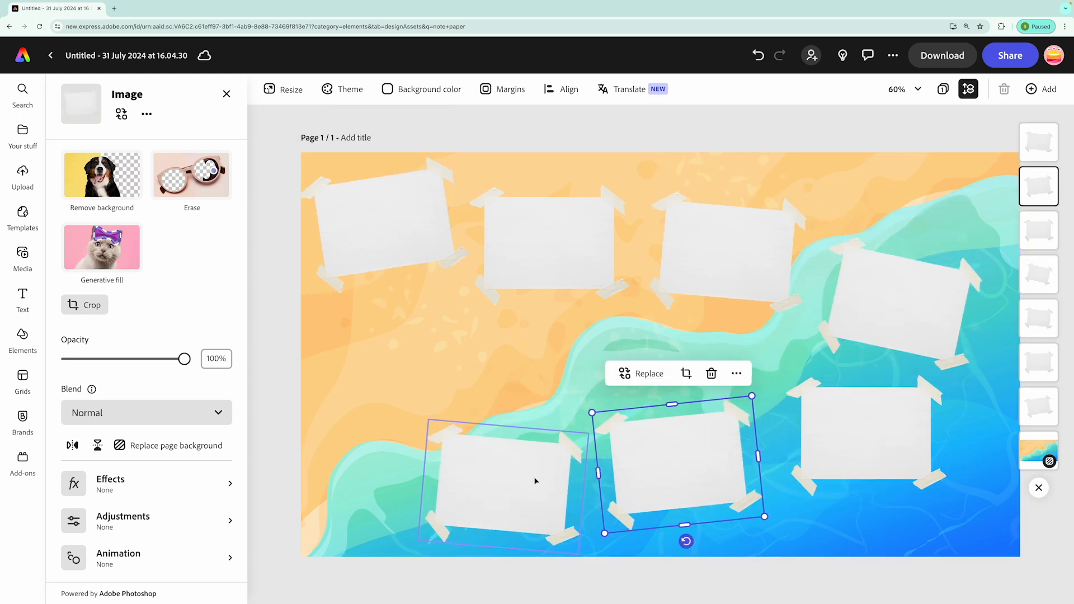
drag(533, 483, 507, 484)
drag(873, 296, 892, 302)
drag(701, 243, 720, 219)
drag(555, 237, 567, 245)
drag(348, 204, 356, 205)
drag(514, 242, 553, 250)
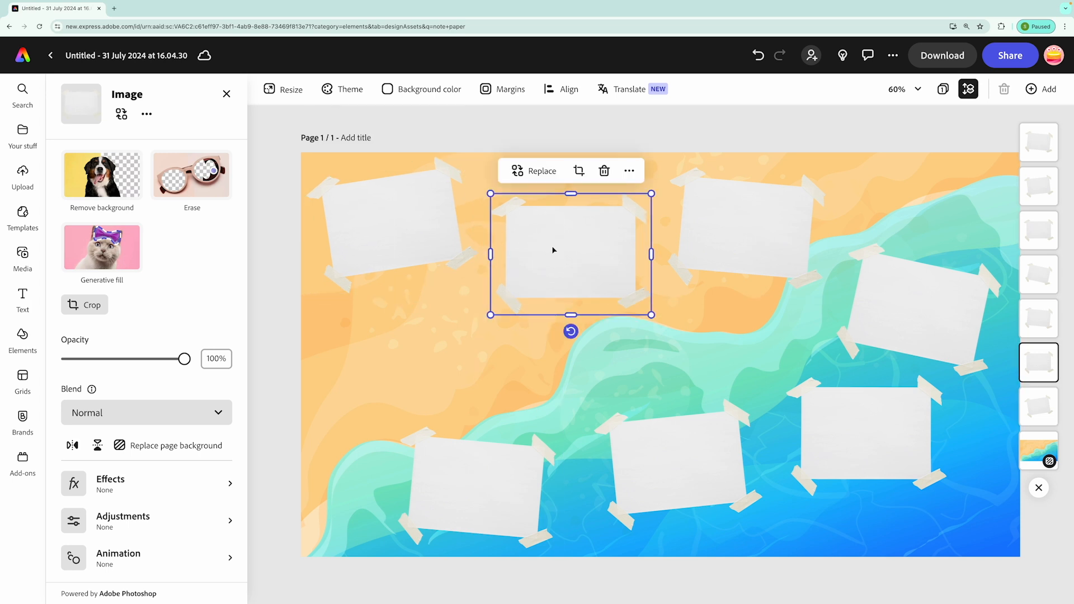
Search design assets for "arrow" and place a small curved arrow pointing from the first note to the second.
click(227, 93)
click(222, 148)
text(arrow)
key(Return)
drag(190, 314, 364, 216)
drag(590, 213, 469, 234)
drag(405, 247, 472, 266)
drag(537, 252, 506, 257)
Duplicate the curved arrow to link the second note to the third and the third to the fourth.
drag(471, 284, 668, 257)
click(539, 217)
click(570, 289)
drag(664, 274, 837, 296)
click(714, 233)
click(746, 303)
Place further rotated arrow copies linking the fourth note through the lower row to the seventh.
click(894, 197)
drag(831, 236, 922, 354)
click(927, 271)
drag(947, 368, 582, 442)
click(998, 325)
click(1021, 399)
click(836, 429)
click(864, 295)
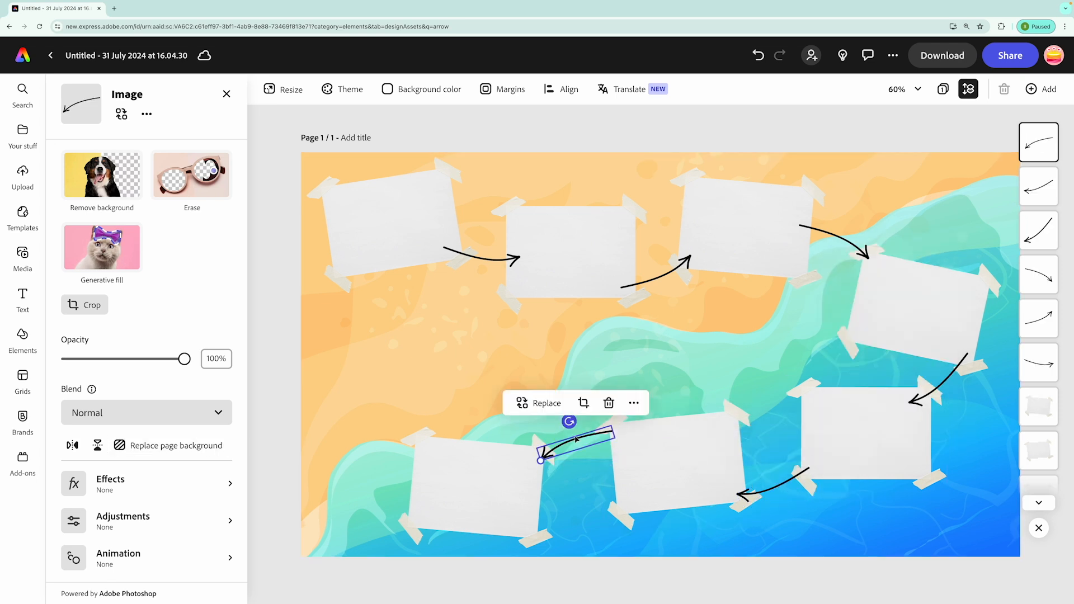
Add a text box reading "The pink octopus and the orange octopus are in love.".
click(22, 298)
click(136, 124)
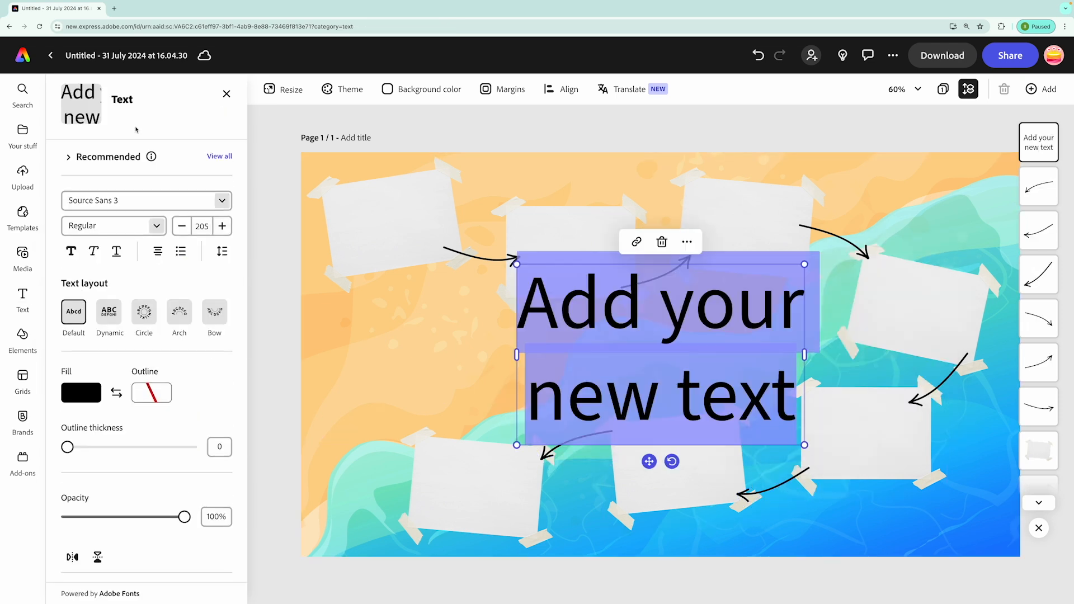
text(The pink octopus)
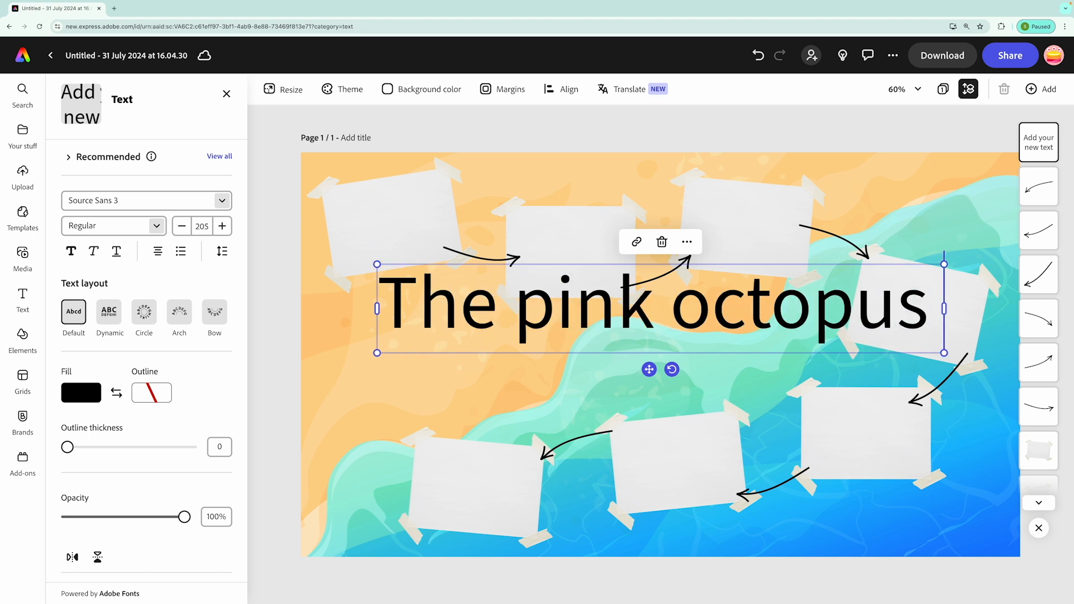
text( and the orange octopus are in lo)
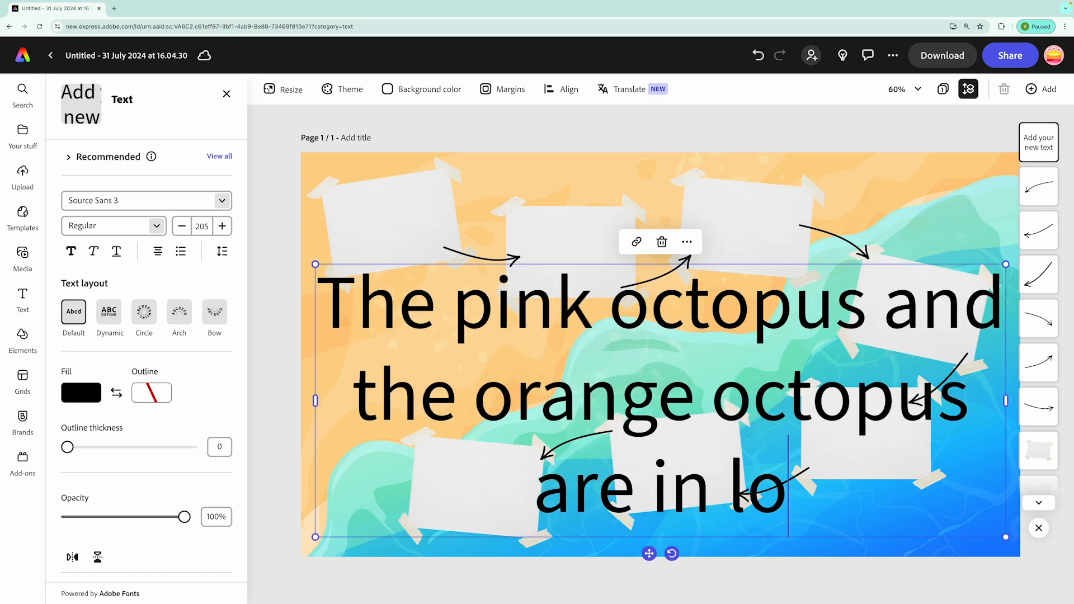
text(ve.)
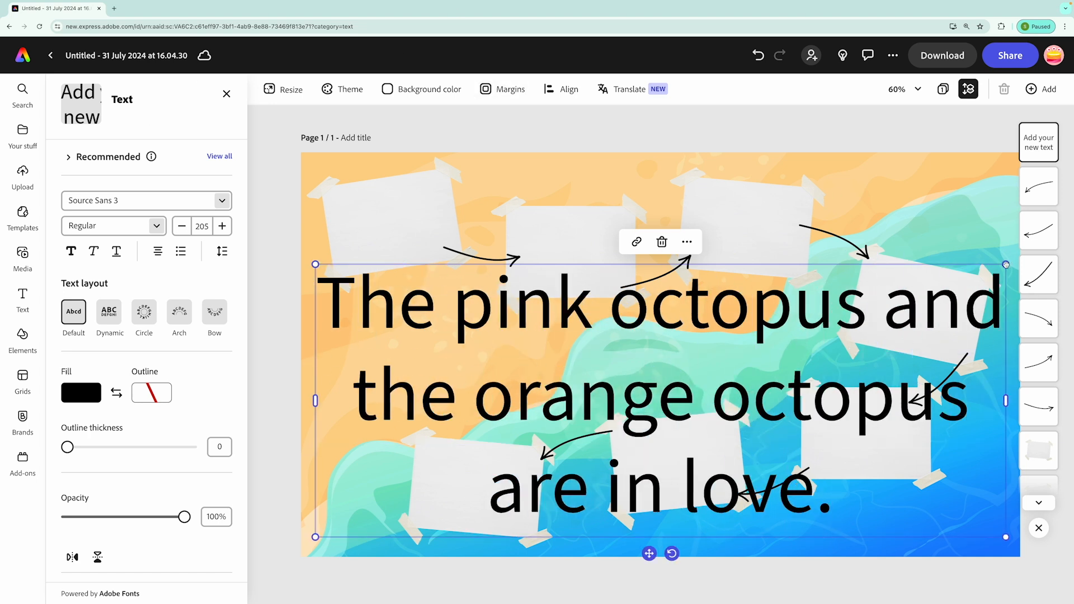
Shrink the caption to size 30 and place it on the first note.
drag(314, 264, 765, 441)
drag(849, 457, 377, 226)
drag(293, 213, 398, 254)
drag(452, 267, 371, 208)
drag(320, 260, 354, 248)
drag(403, 208, 391, 227)
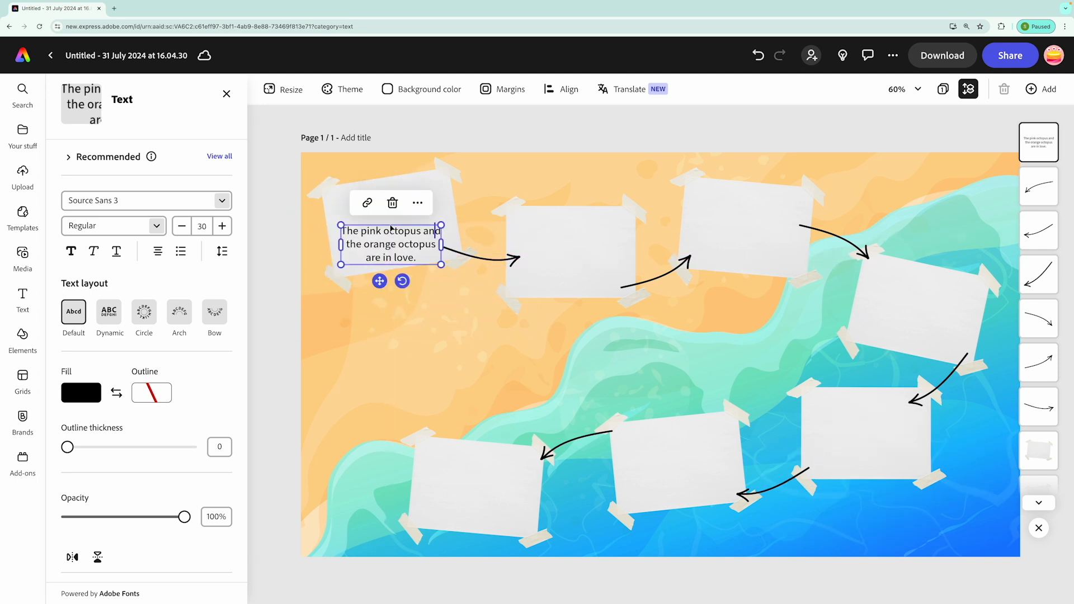
Apply a handwritten font to the caption, then tilt and place it along the first note's lower edge.
click(222, 251)
click(112, 200)
text(hand)
click(111, 305)
drag(404, 277, 384, 286)
mouse_move(438, 227)
mouse_down()
mouse_move(419, 237)
mouse_move(442, 245)
mouse_up()
drag(405, 276, 307, 250)
click(405, 302)
click(280, 249)
Copy the caption onto the second note with the text "The pink octopus is taken away in a box!".
drag(377, 254, 572, 290)
key(super+c)
key(super+v)
drag(575, 309, 556, 309)
Caption the third note "The orange octopus grabs onto the delivery van." and the fourth "The orange octopus and the man have a fight!".
key(super+c)
key(super+v)
drag(567, 284, 745, 260)
drag(746, 285, 908, 342)
text(.)
key(super+c)
key(super+v)
double_click(911, 339)
Caption the fifth note "The pink octopus escapes, but they are chased by the man.".
drag(917, 369, 863, 470)
key(super+c)
key(super+v)
drag(858, 496, 679, 497)
text(chased by the man.)
Caption the last notes "Both octopus are safe on a clothesline. The van crashes into the sea!" and "A seagull snatches the orange octopus. Here we go again...".
key(super+c)
key(super+v)
drag(678, 522, 470, 518)
key(super+c)
key(super+v)
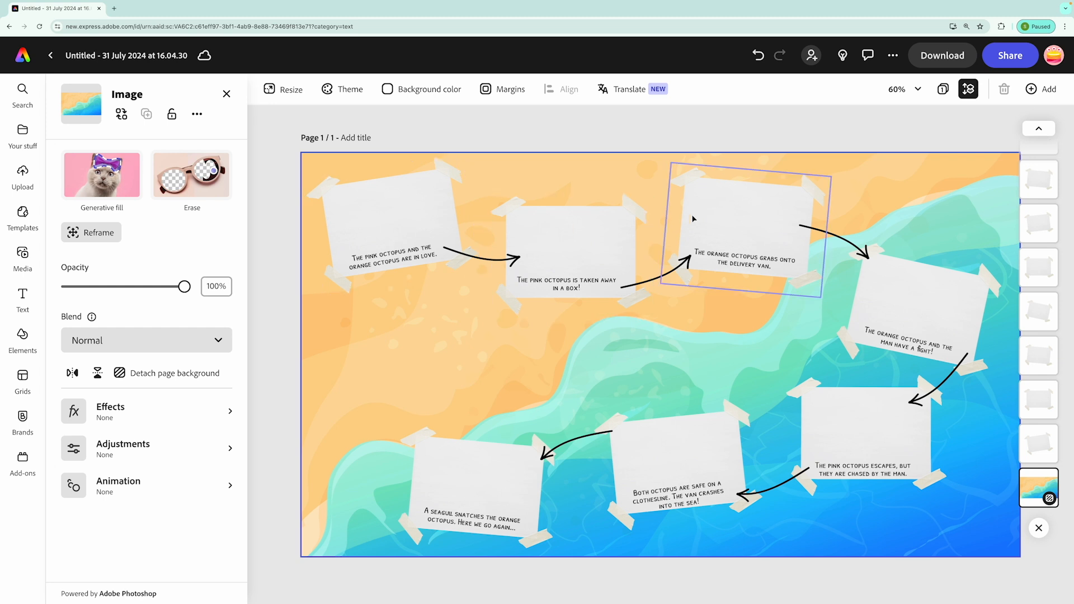
Search the icons for "love" and place the solid heart with a highlight, scaled down, above the first note's caption.
click(23, 335)
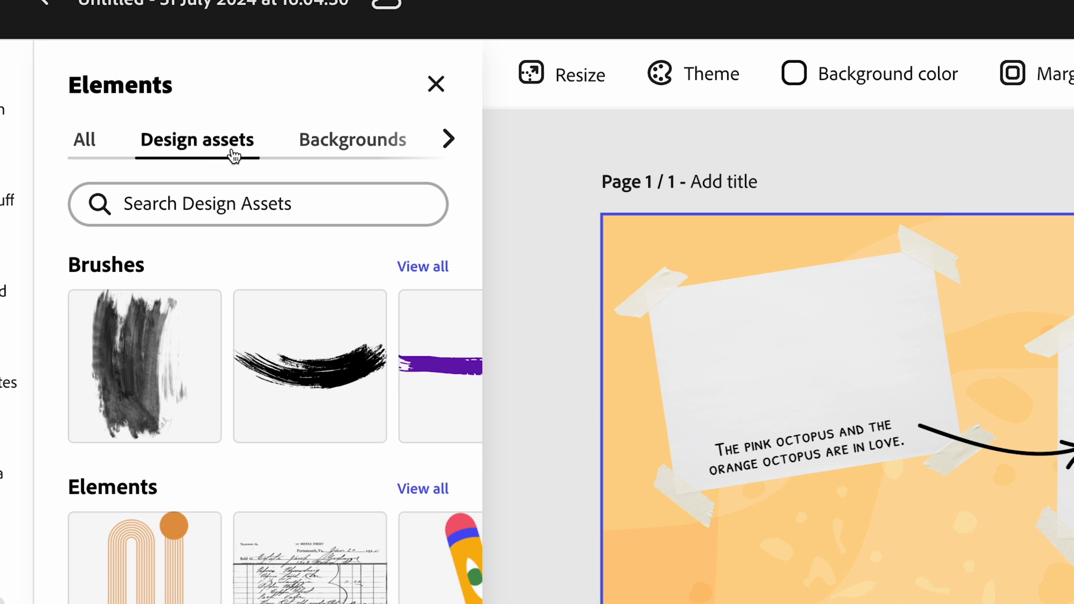
scroll(240, 153, right, 4)
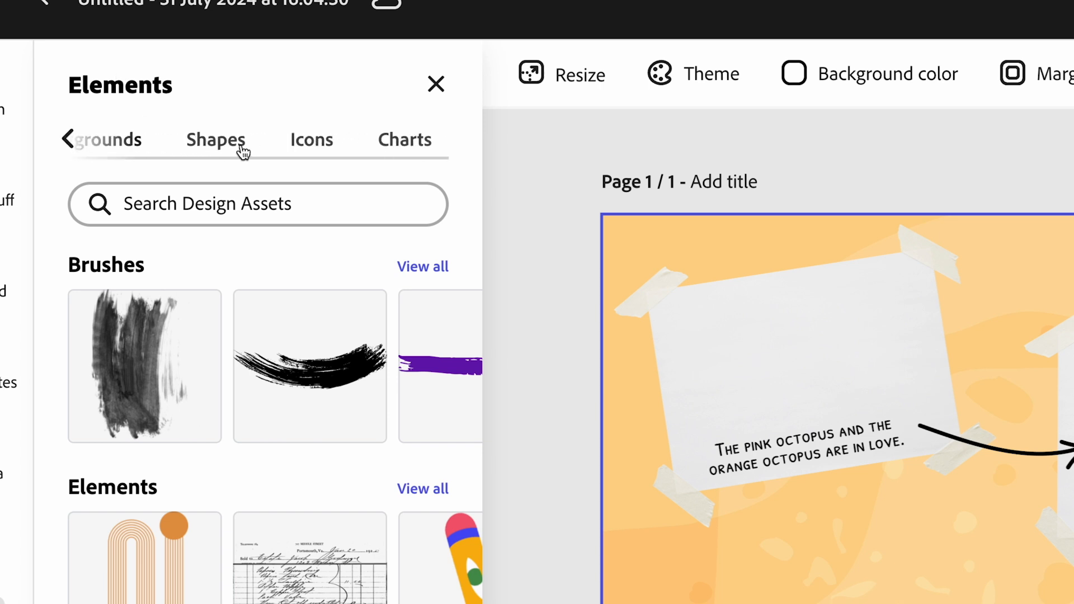
click(322, 145)
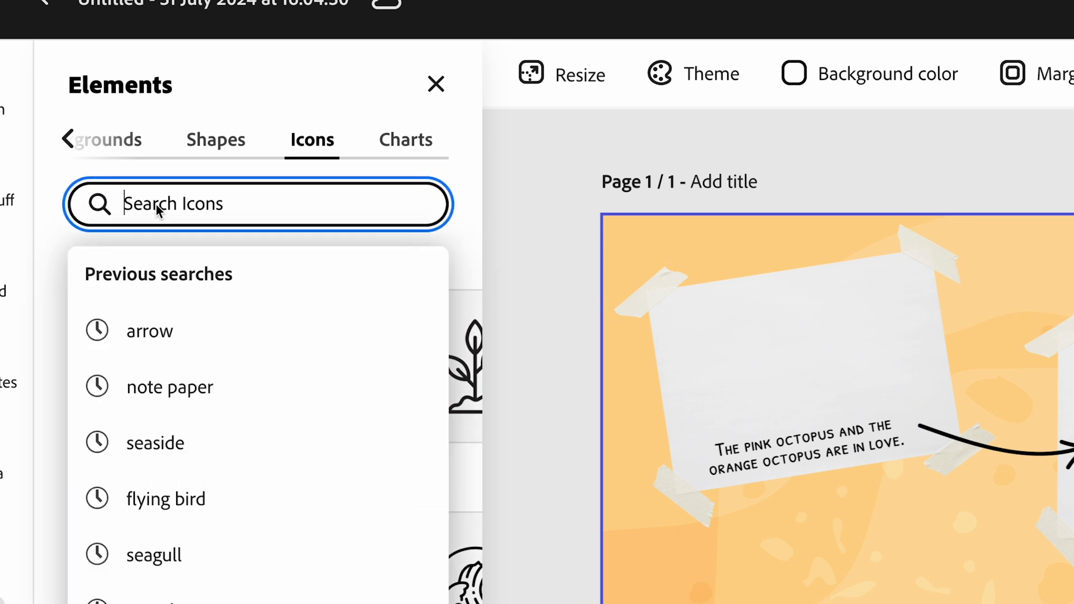
text(love)
key(Return)
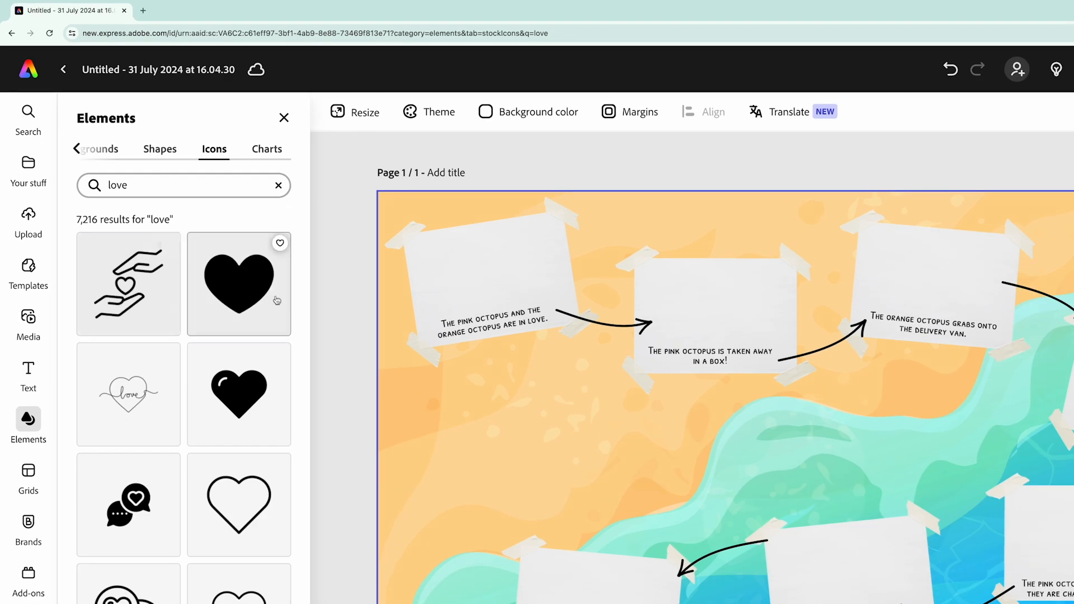
click(241, 380)
drag(831, 447, 477, 248)
drag(537, 210, 494, 262)
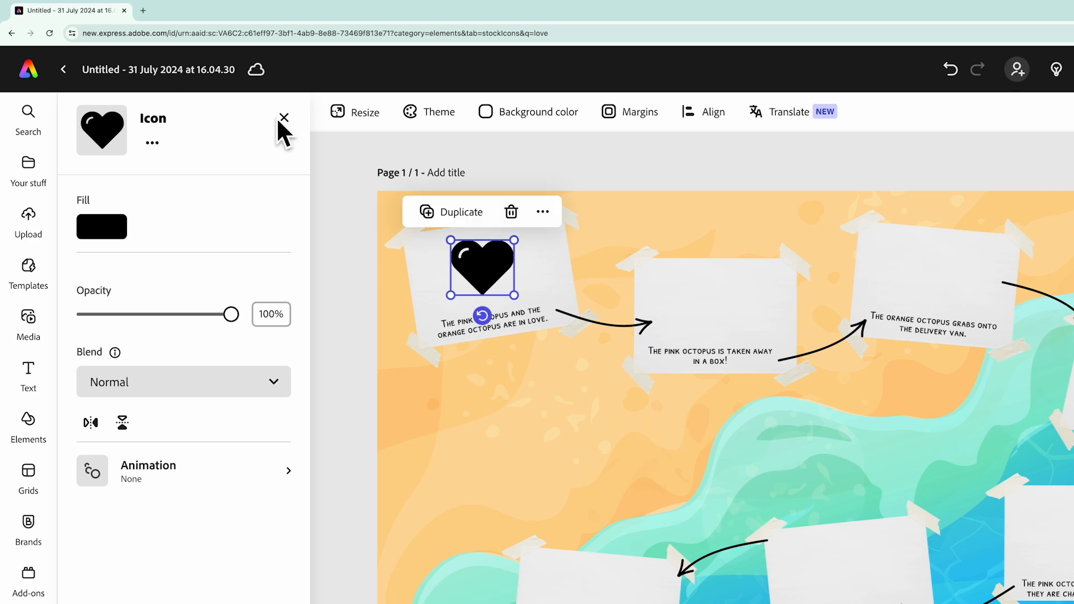
Search the icons for "octopus" and place the solid round-headed octopus, scaled down, to the right of the heart.
click(283, 118)
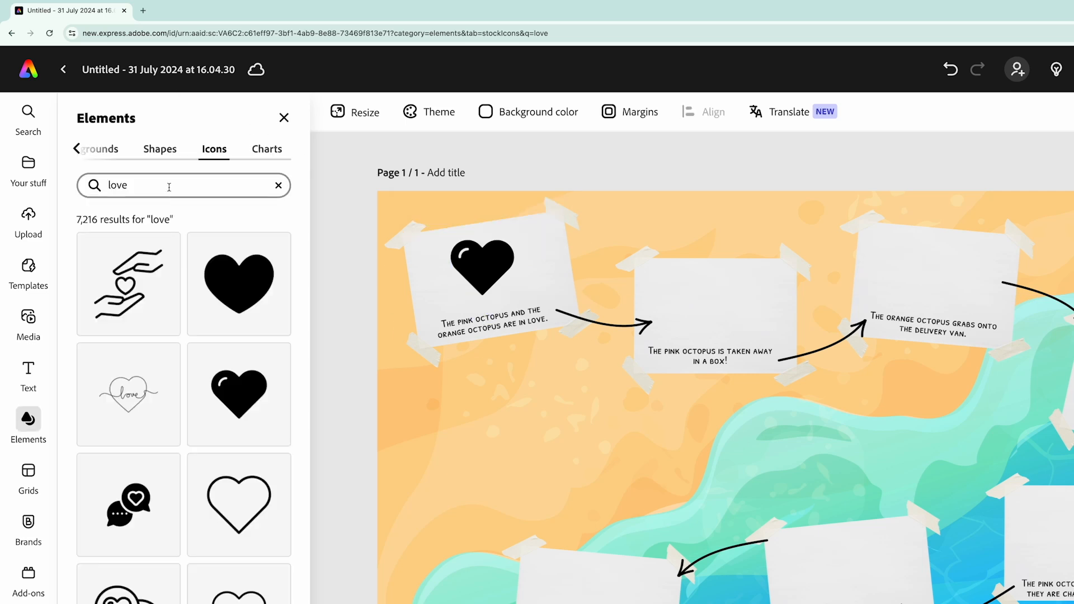
click(278, 185)
click(209, 191)
text(oct)
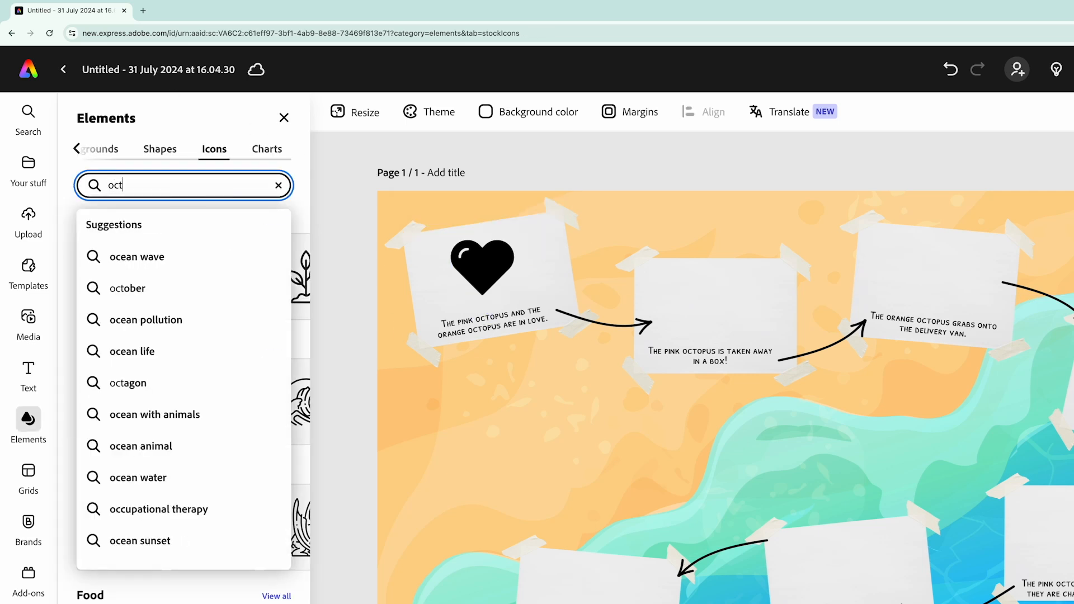
text(opus)
key(Return)
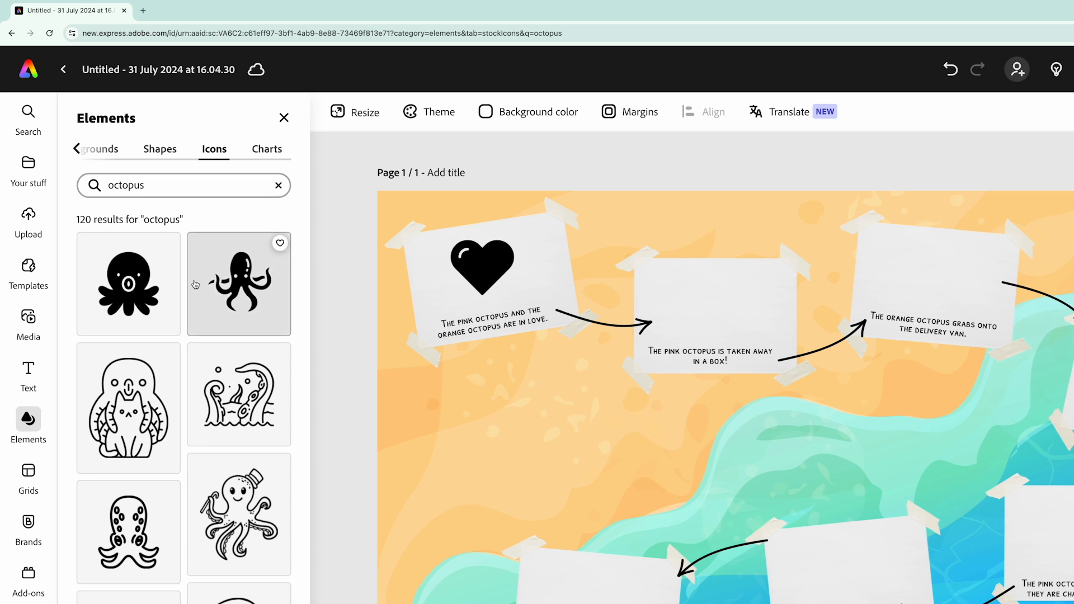
click(128, 283)
click(797, 395)
drag(797, 394, 496, 226)
drag(590, 209, 517, 237)
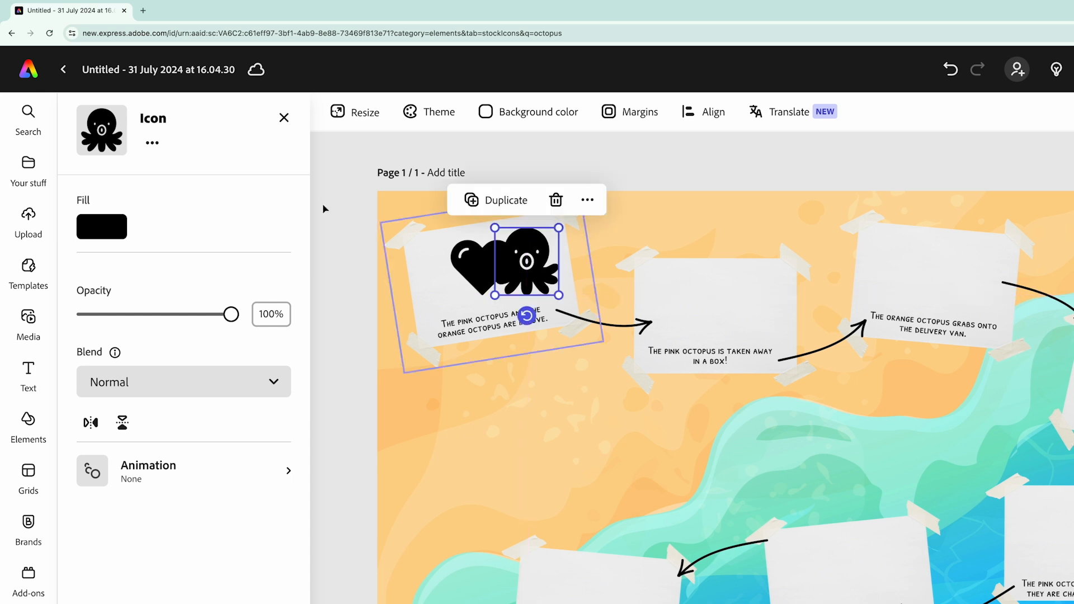
Fill the octopus icon with the dark orange swatch.
click(103, 223)
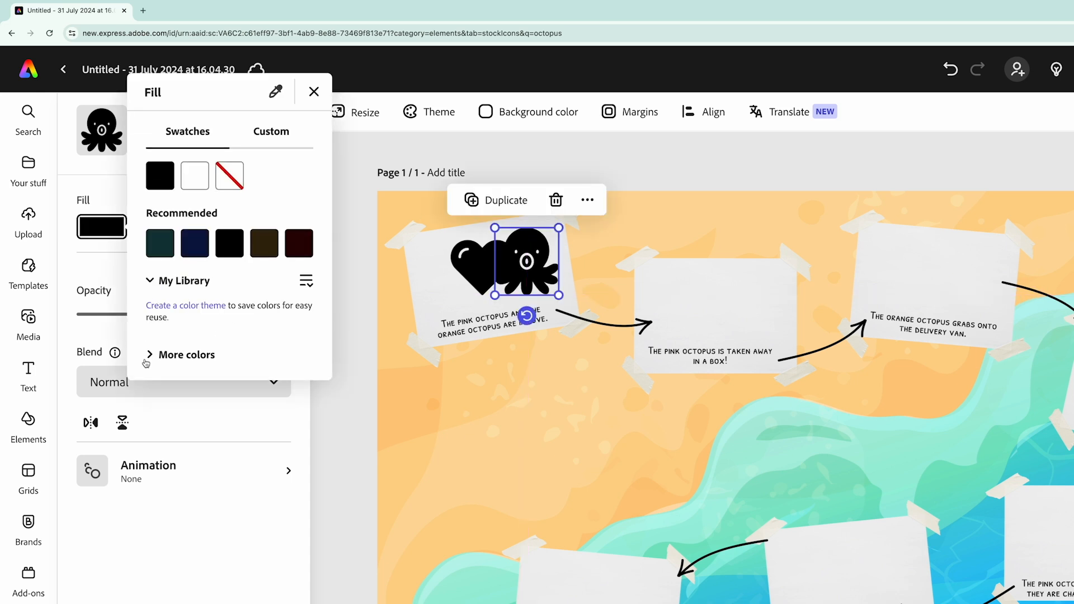
click(146, 361)
scroll(197, 406, down, 5)
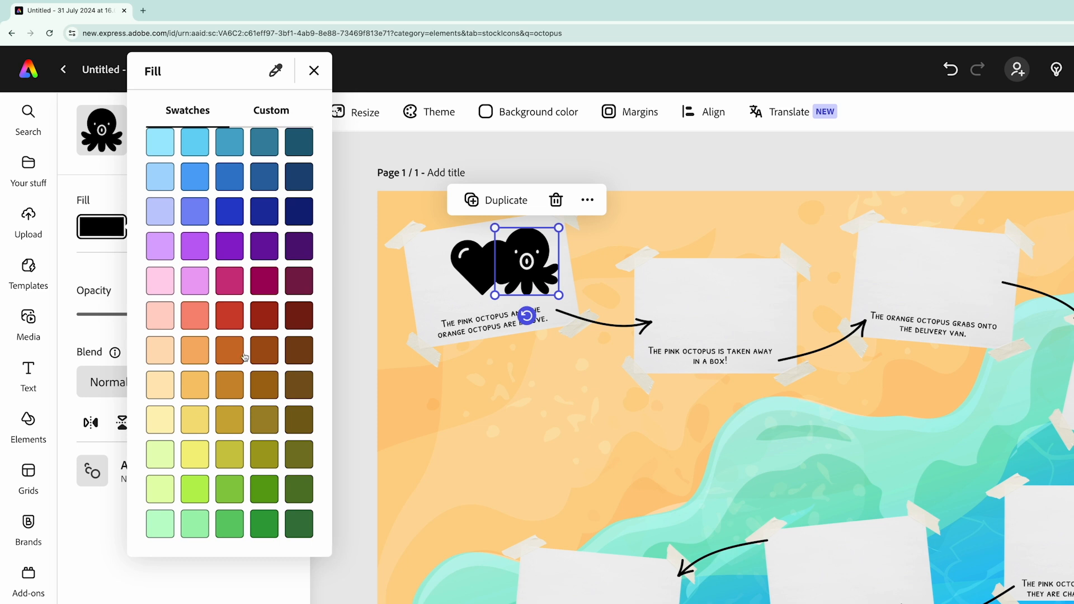
click(230, 351)
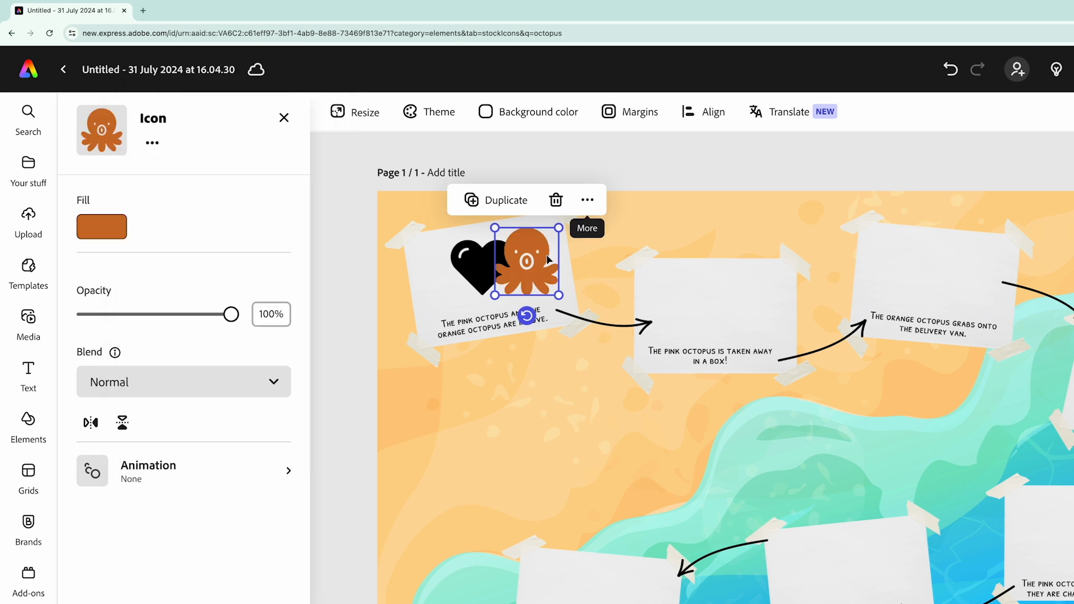
Duplicate the octopus to the left of the heart and fill the copy with pink.
click(492, 208)
drag(529, 269, 437, 273)
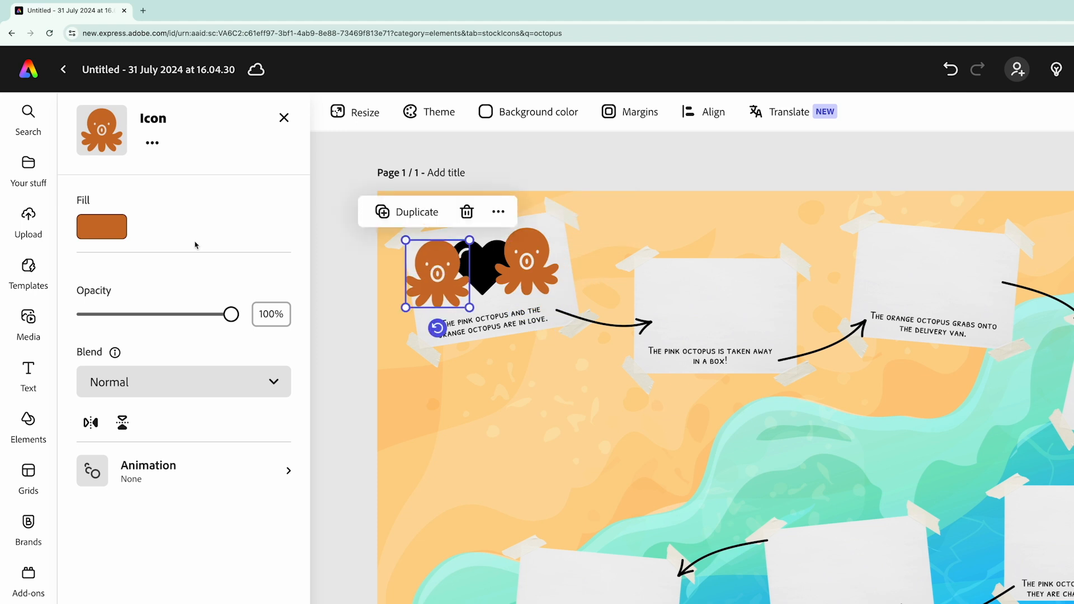
click(102, 226)
click(149, 362)
scroll(197, 400, down, 3)
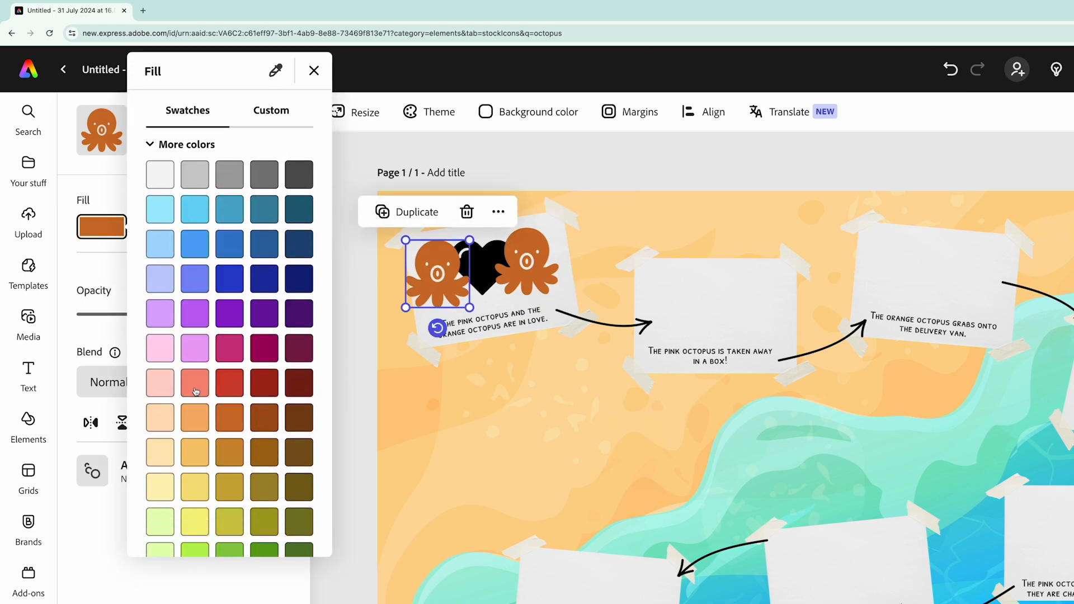
click(195, 348)
Fill the heart icon on the first note with red.
click(486, 257)
click(102, 227)
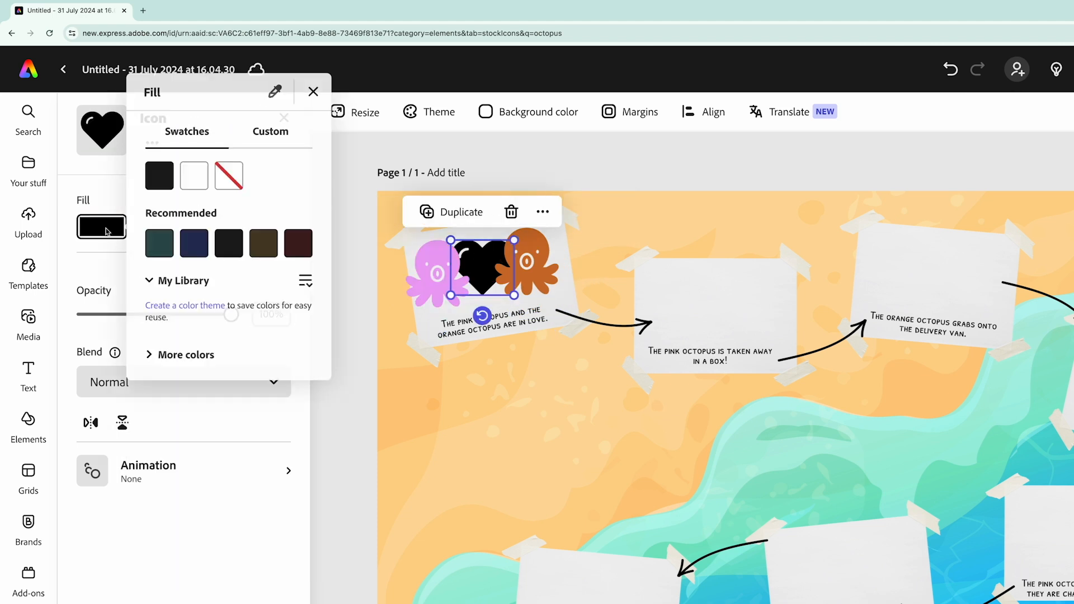
click(149, 353)
scroll(226, 388, down, 3)
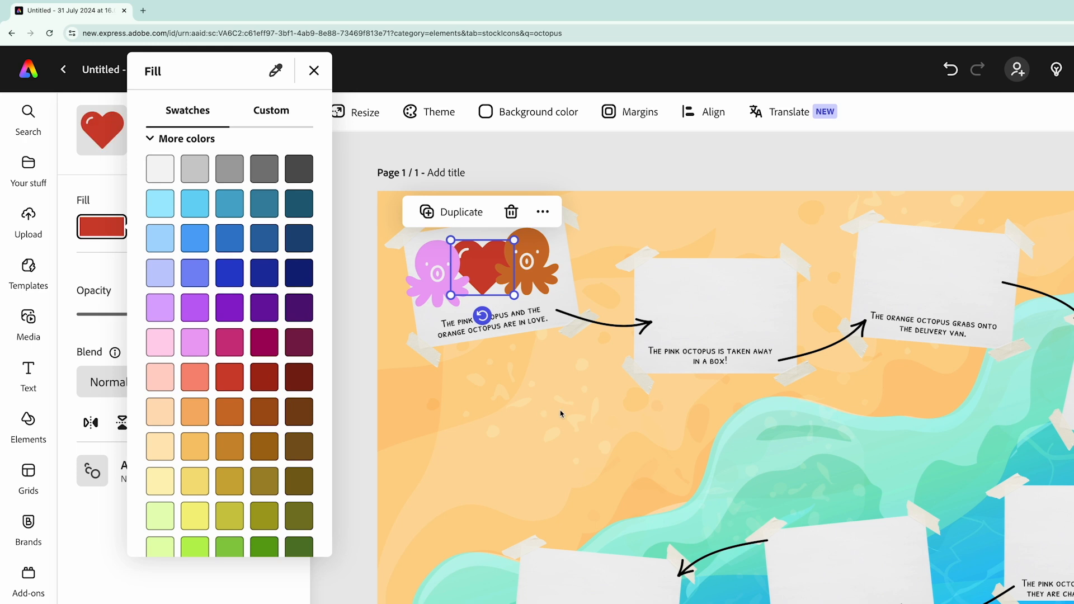
Recolour the octopus right of the heart with the custom bright orange #FA9A02.
click(546, 275)
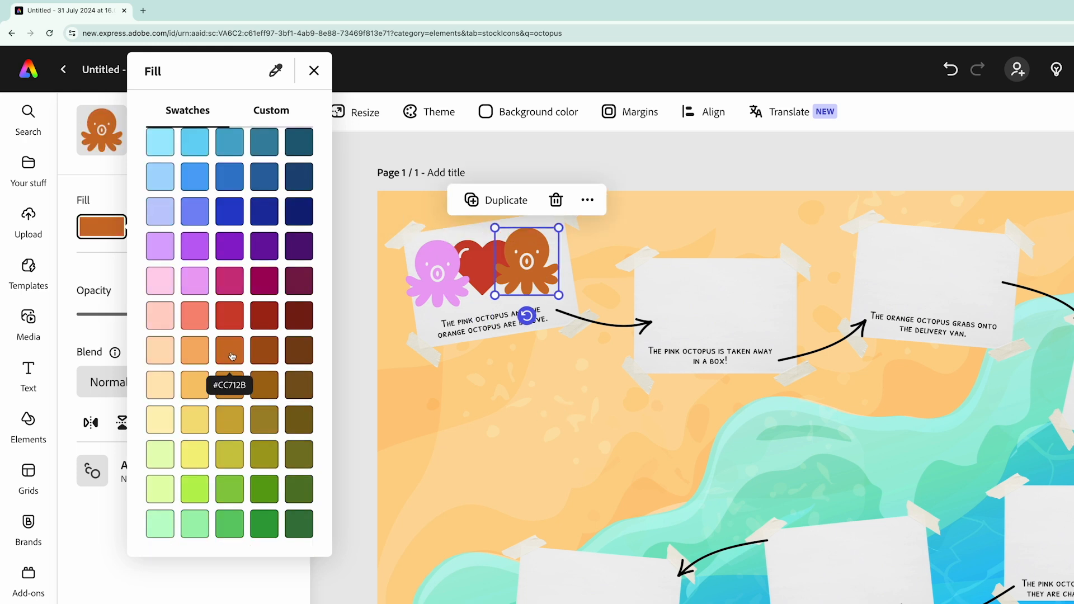
click(274, 112)
drag(152, 160, 162, 155)
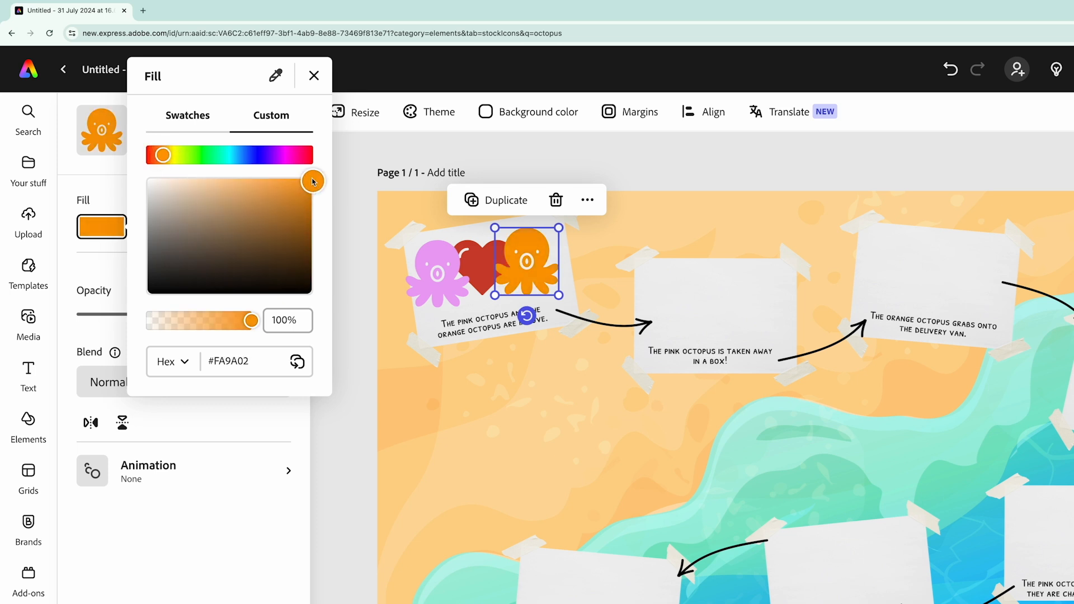
click(315, 75)
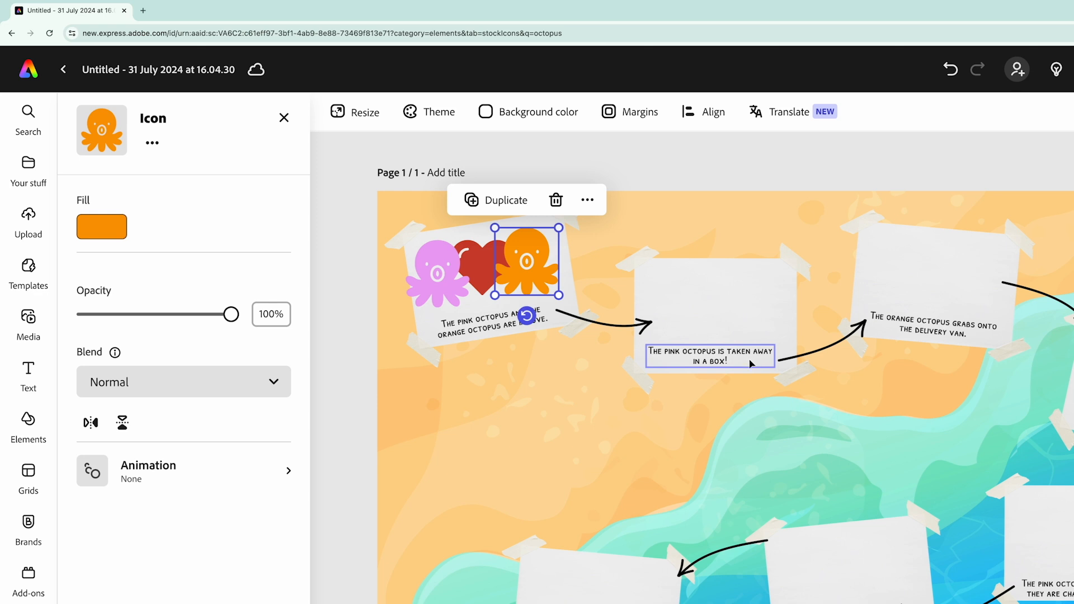
Duplicate the pink octopus from the first note and place a smaller copy on the second note.
click(442, 267)
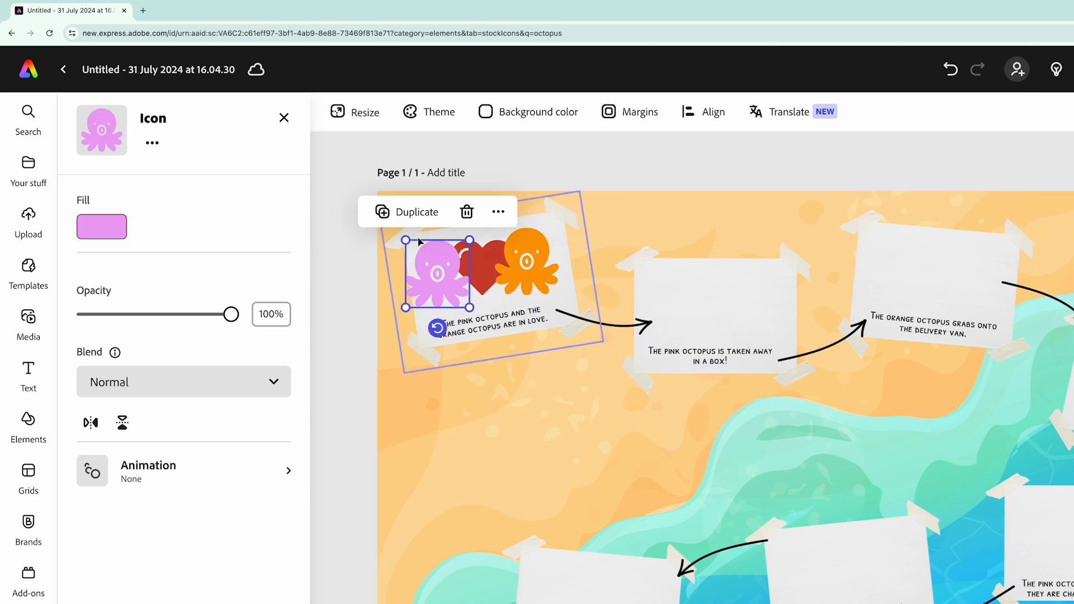
click(407, 211)
drag(488, 269, 726, 283)
Search the icons for "cooler" and add the cool box with the raised handle to the page.
click(283, 117)
click(278, 185)
text(coole)
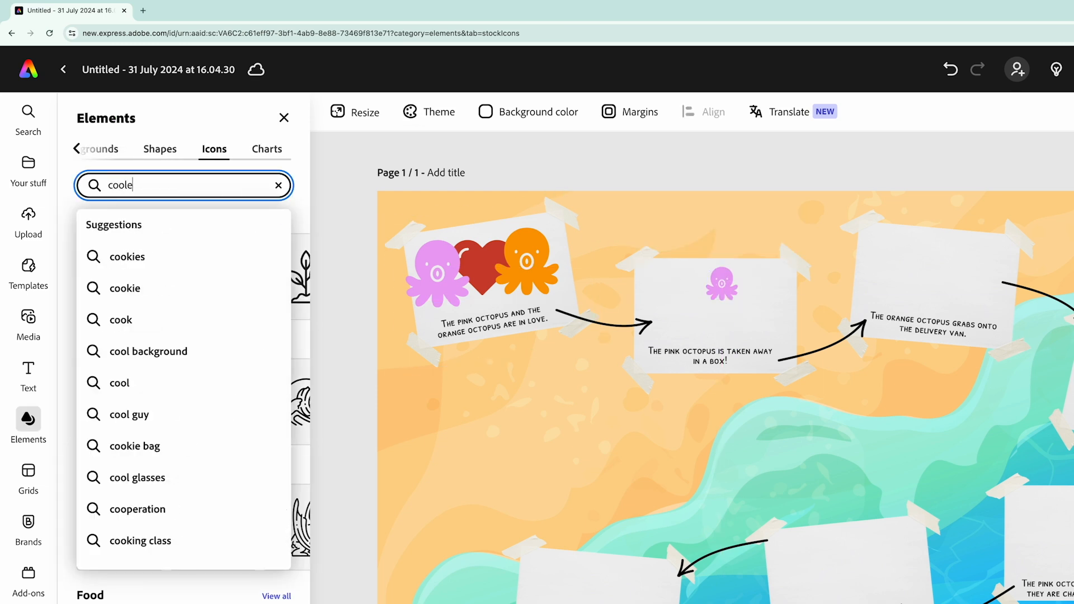
text(r)
key(Return)
click(263, 370)
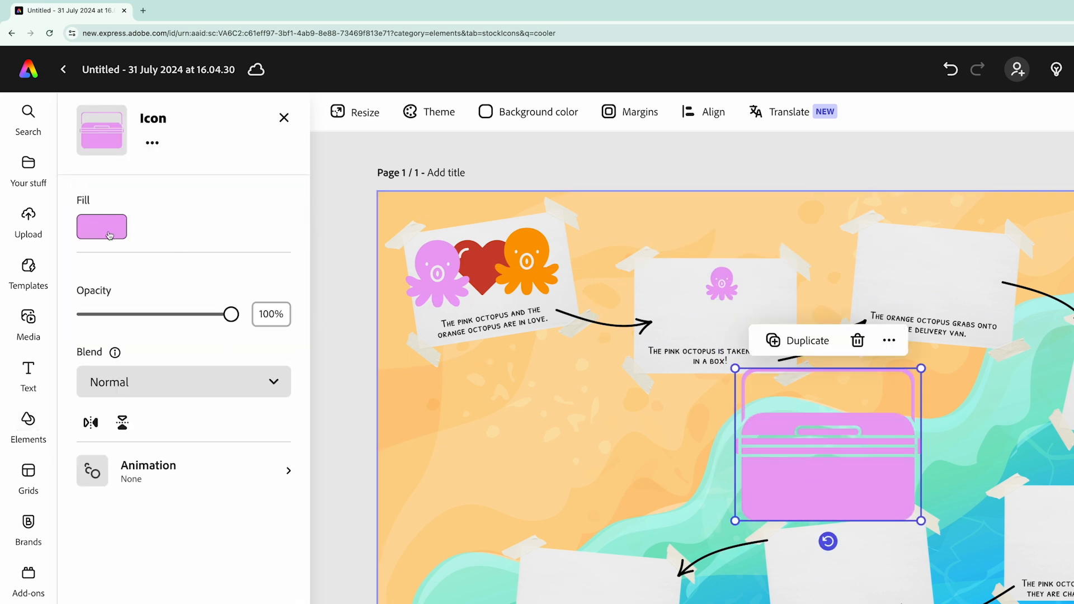
Fill the cooler icon with a bright dark blue from the extended colour swatches.
click(110, 235)
click(186, 115)
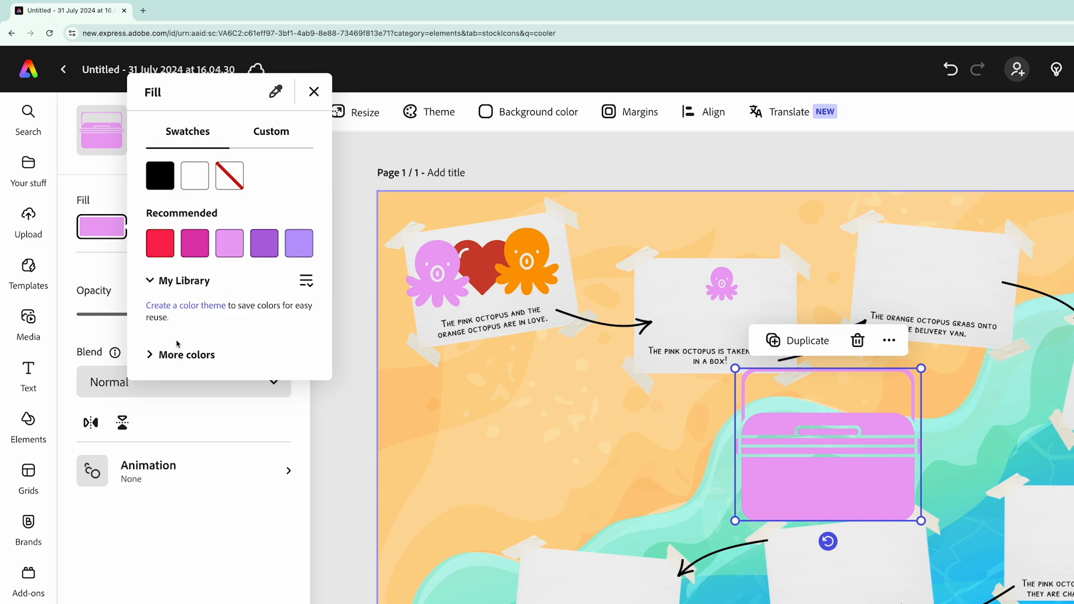
click(149, 354)
scroll(246, 402, down, 2)
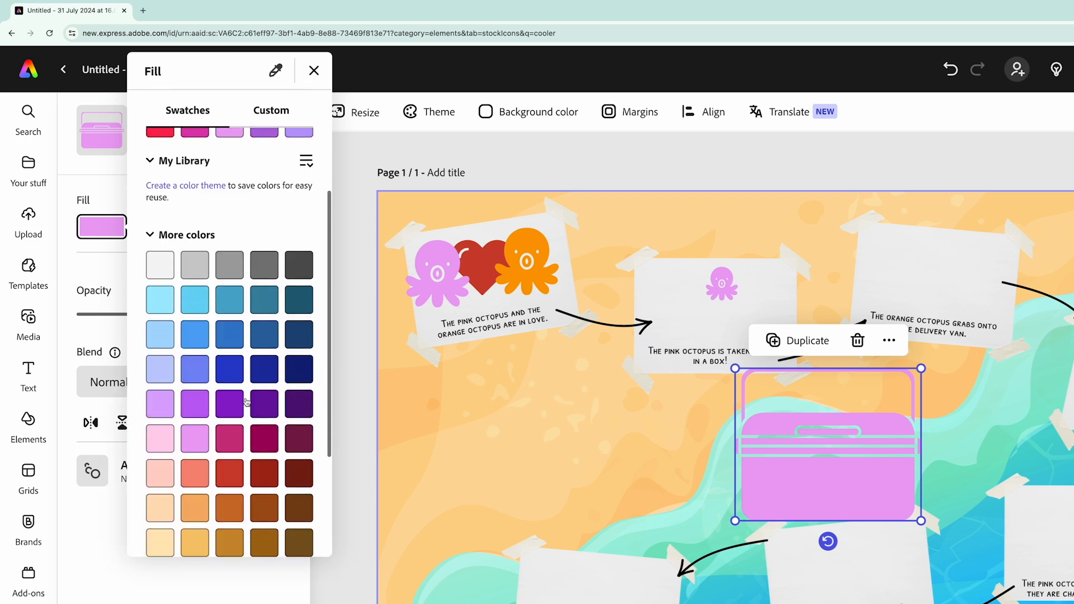
click(229, 369)
Shrink the cooler and position it over the pink octopus above the second note's caption.
drag(923, 370, 823, 449)
drag(785, 499, 730, 315)
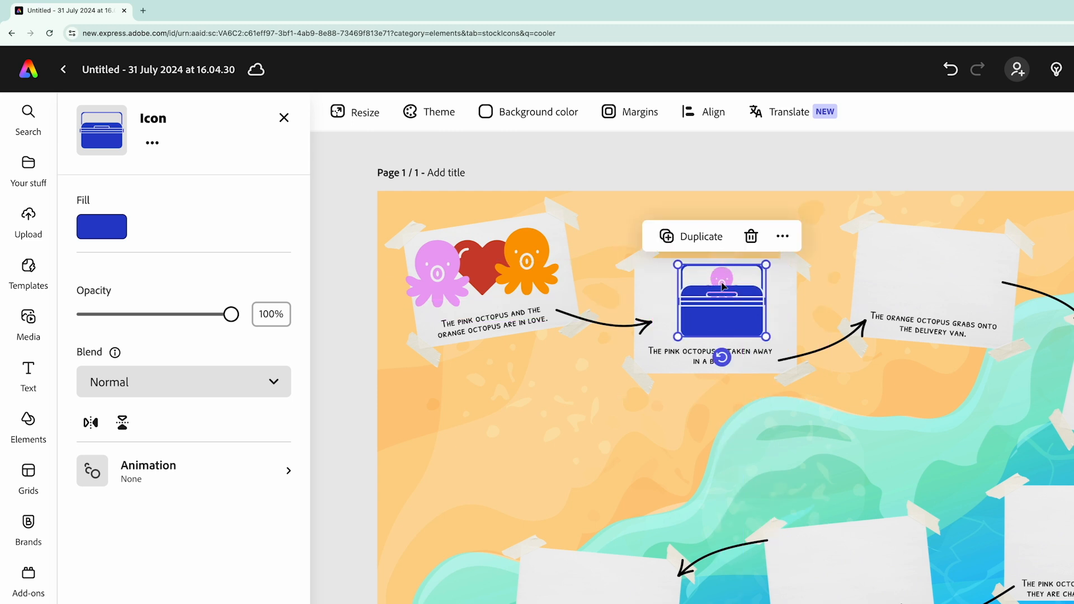
drag(767, 263, 754, 274)
drag(719, 317, 725, 319)
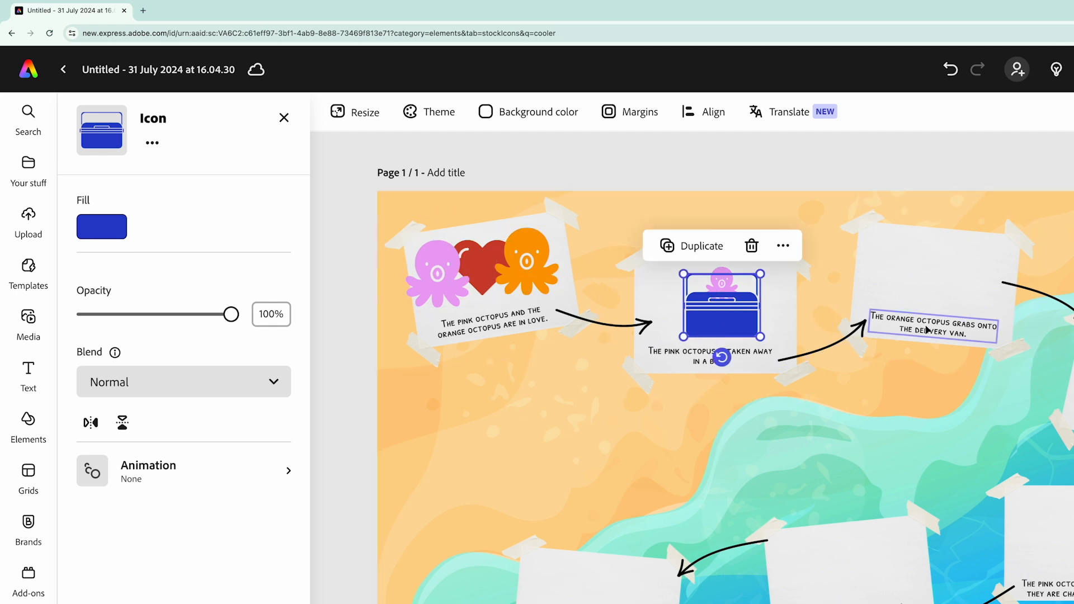
Duplicate the orange octopus from the first note and move the copy to the third note.
click(532, 245)
click(524, 207)
drag(542, 267, 863, 246)
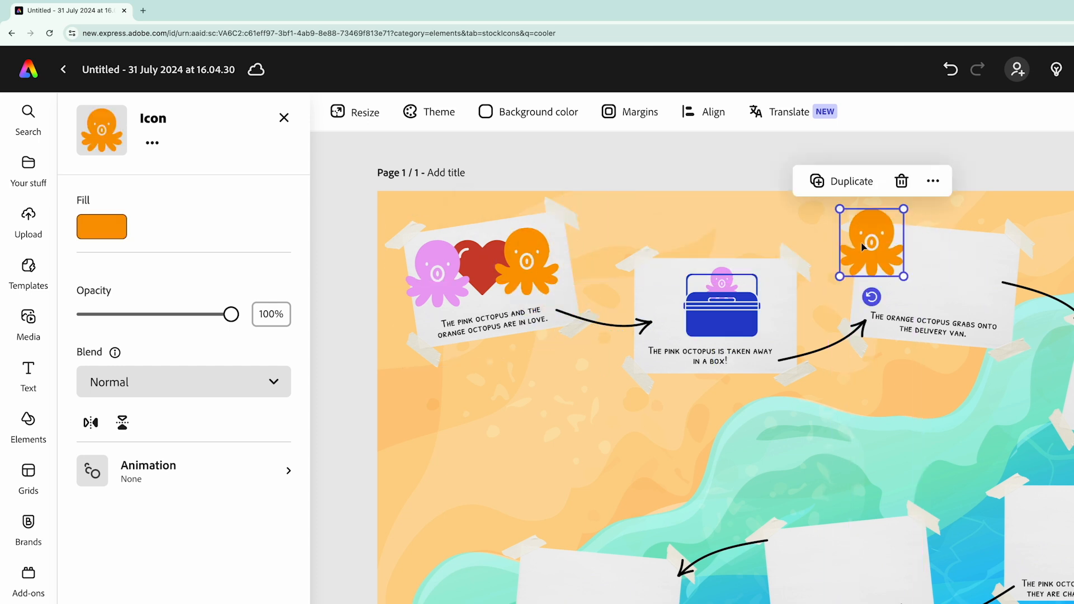
Search the icons for "van" and add the solid delivery truck icon to the page.
click(284, 117)
click(173, 187)
key(ctrl+a)
key(BackSpace)
text(van)
key(Return)
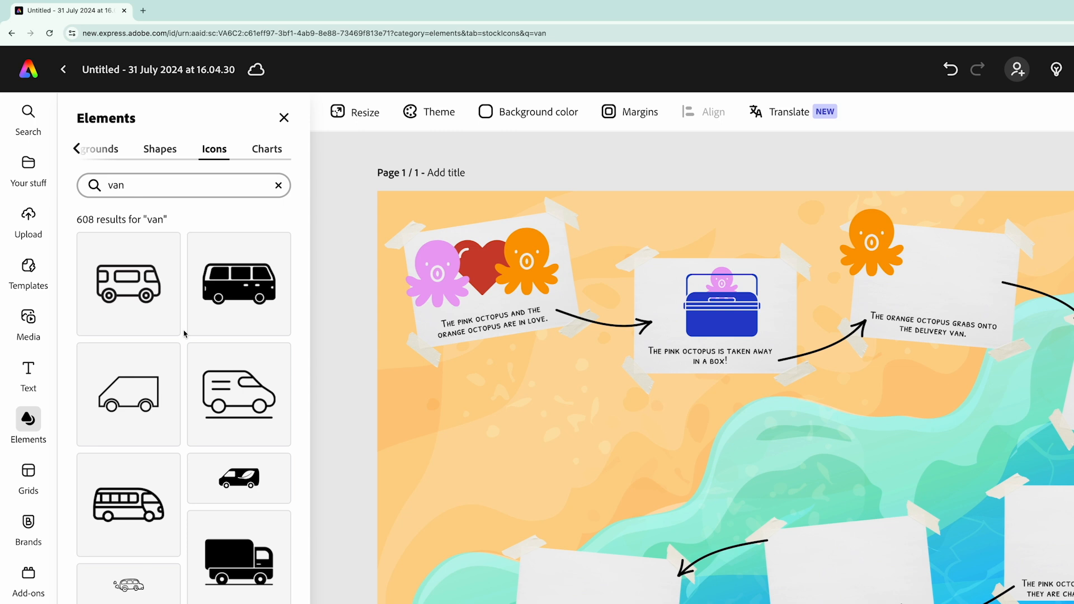
scroll(184, 334, down, 2)
click(240, 455)
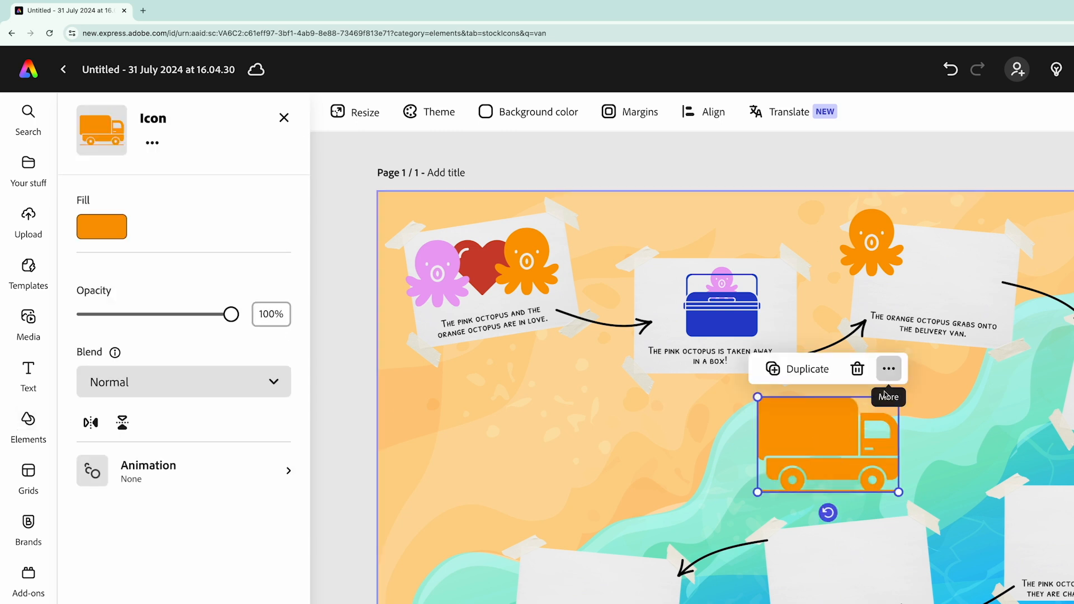
Shrink the truck onto the third note and fill it with light blue.
drag(898, 397, 938, 269)
click(101, 226)
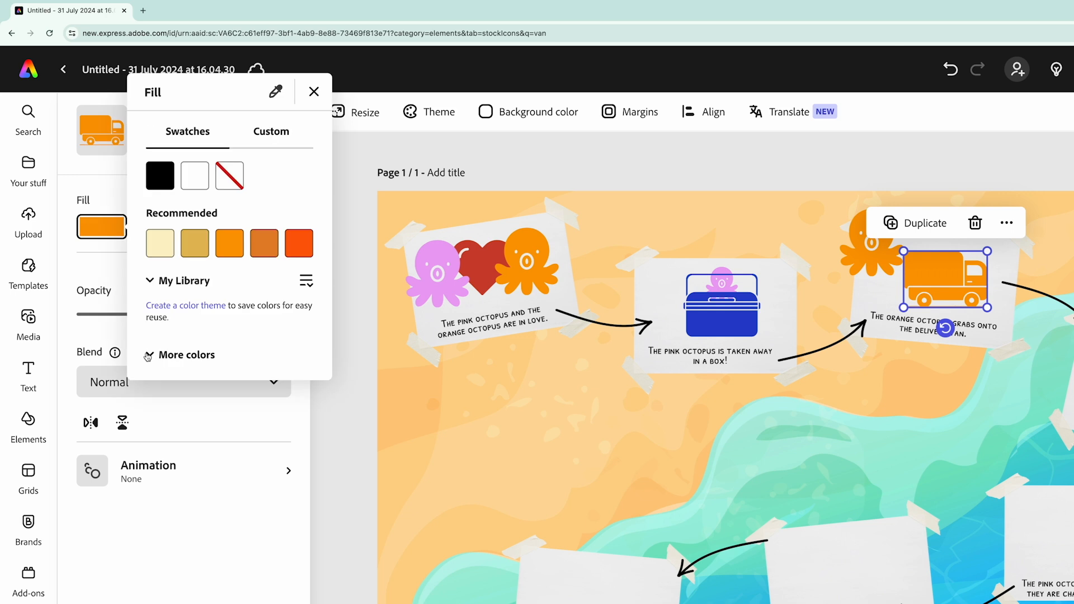
click(192, 436)
Shrink the third note's orange octopus onto the truck's back corner and bring it to the front of the layer order.
click(862, 256)
drag(902, 207, 910, 252)
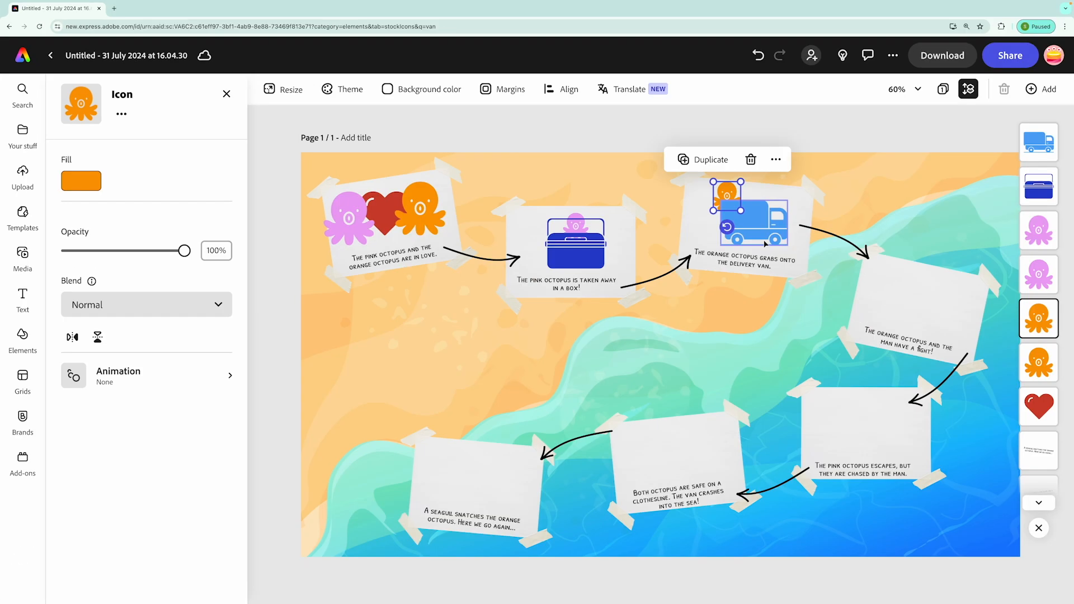
drag(1048, 324, 1039, 142)
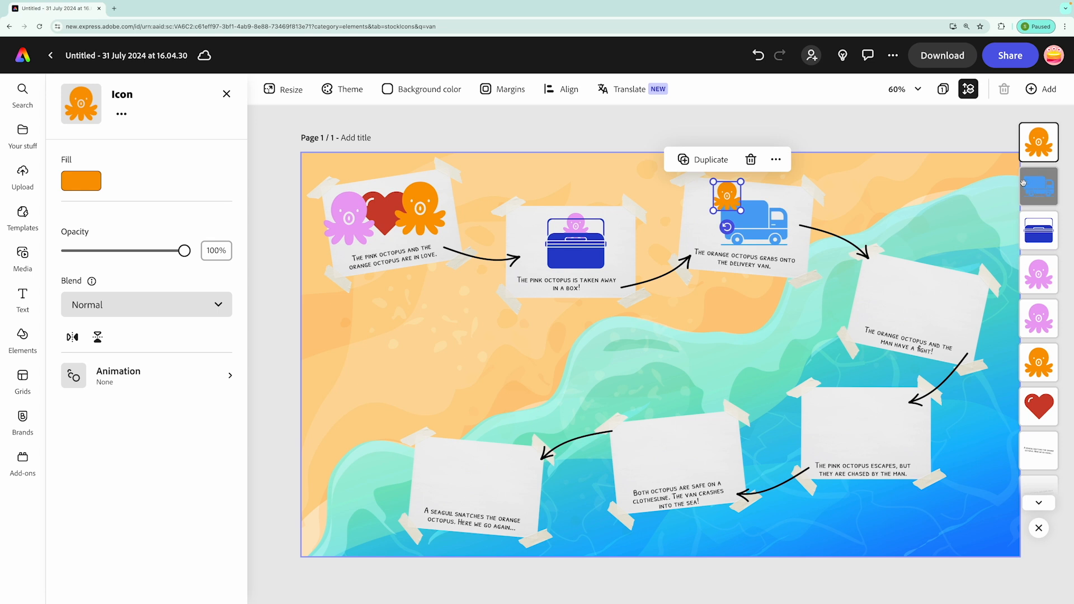
Tilt the octopus on the truck by about -8° and place an orange octopus copy on the fourth note.
click(703, 159)
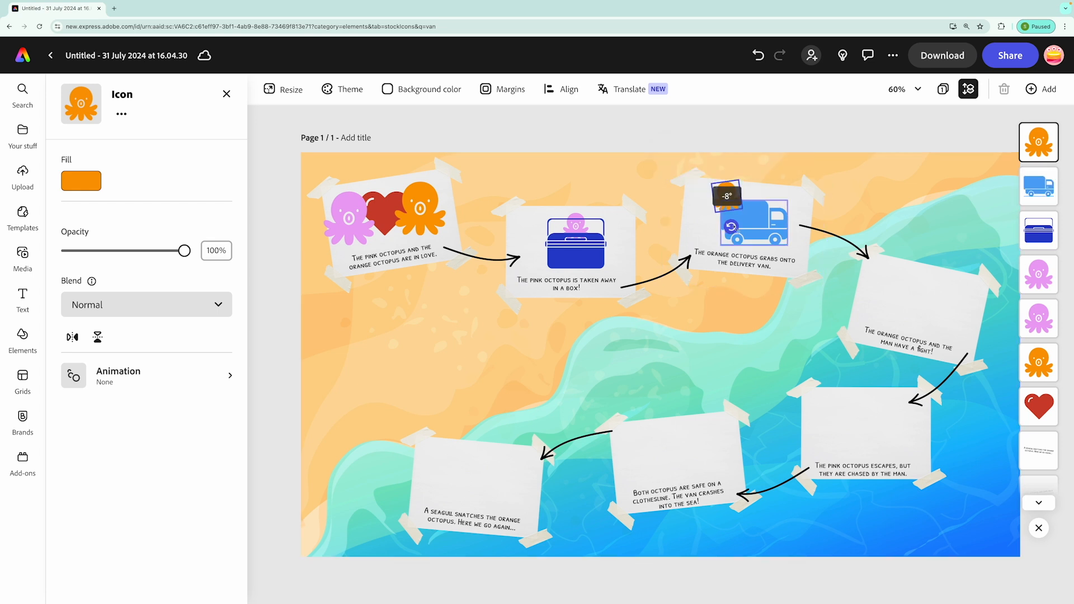
drag(730, 198, 906, 279)
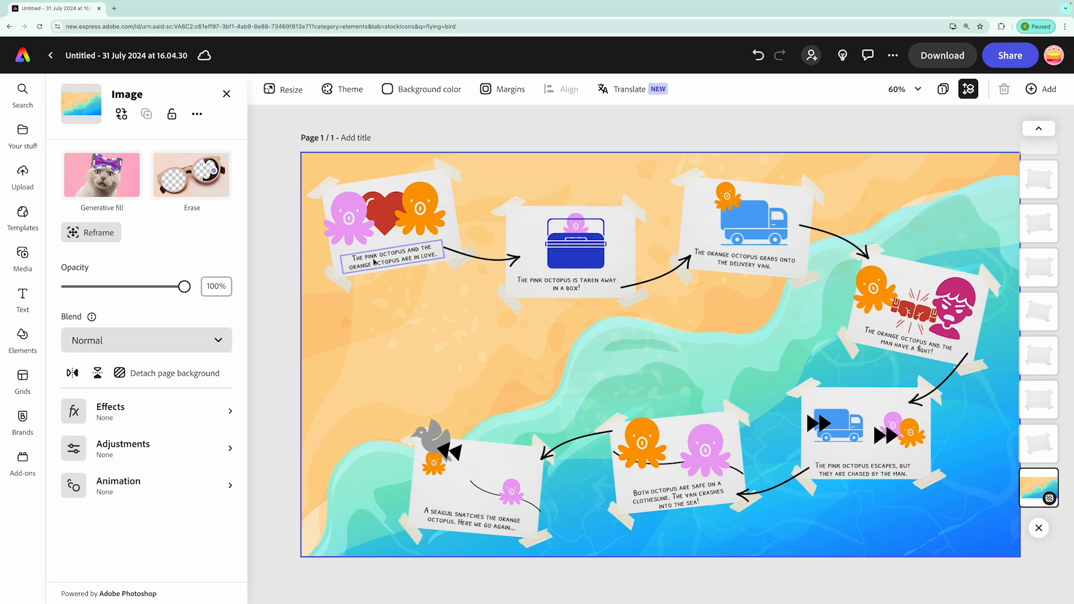
Duplicate the first note's caption onto the empty sand area and replace its text with "Narrative Sequence".
click(374, 261)
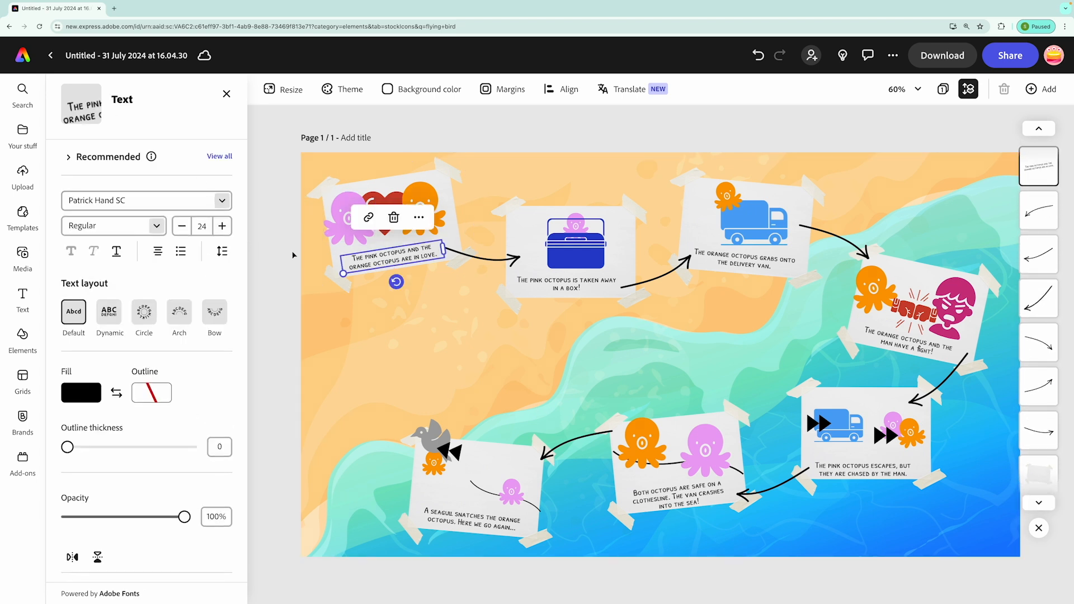
click(419, 217)
click(456, 288)
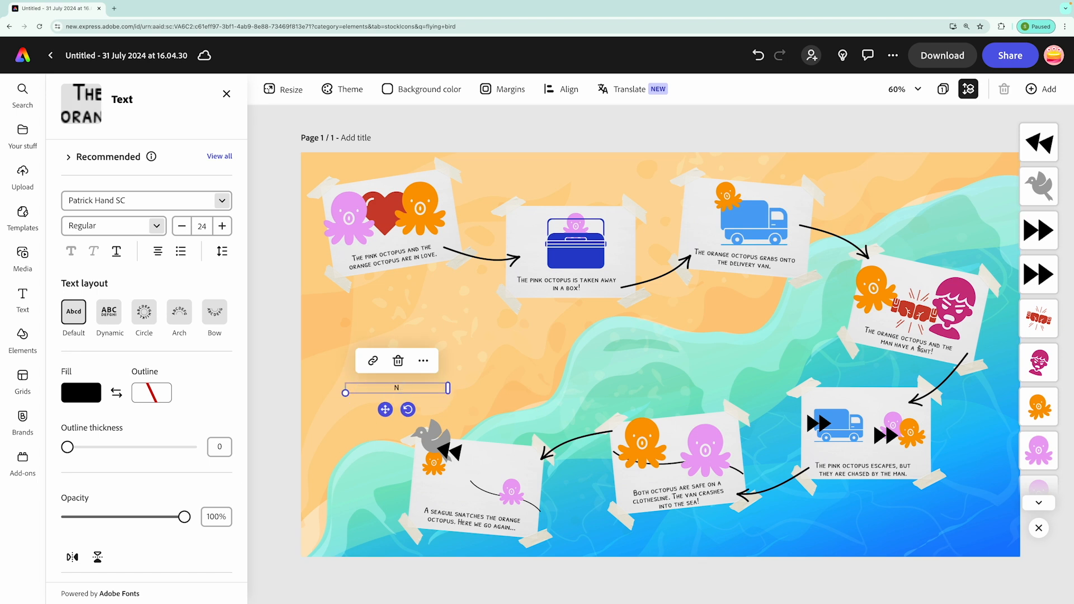
Enlarge the "Narrative Sequence" text to size 93 and position it on the sand above the seagull note.
drag(346, 393, 253, 403)
drag(351, 393, 493, 384)
drag(395, 393, 196, 414)
drag(592, 394, 481, 396)
drag(389, 402, 504, 402)
Duplicate the "Narrative Sequence" text, place the copy directly above it and change its wording to "Oktapodi".
key(super+d)
drag(507, 402, 499, 341)
double_click(499, 340)
text(Oktapodi)
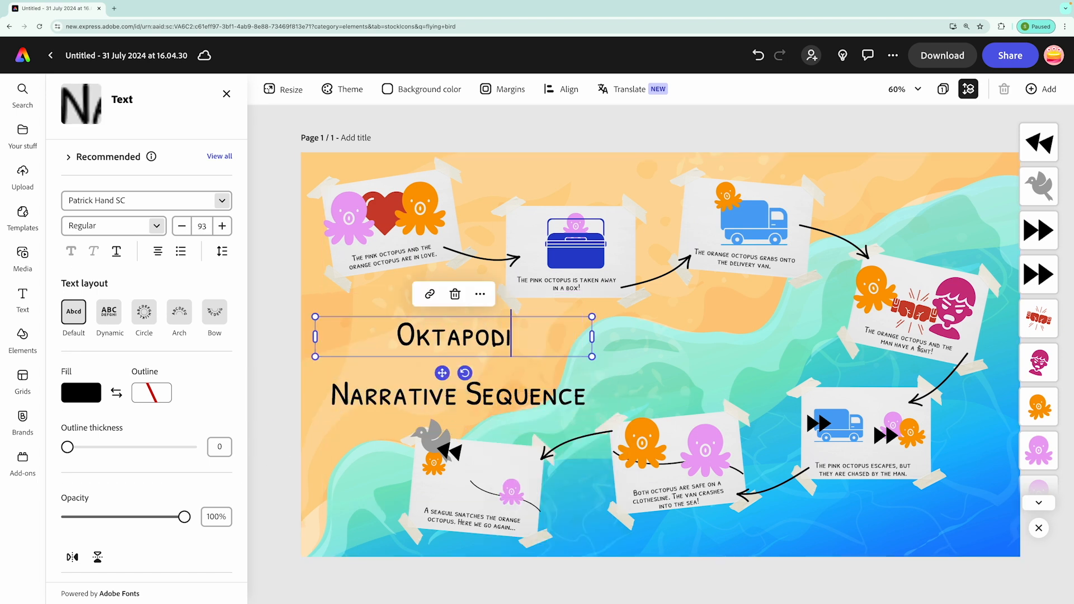
Change the "Oktapodi" title's font to Poplar Std Black and enlarge it above the subtitle.
click(222, 201)
scroll(141, 415, down, 1)
scroll(143, 414, down, 15)
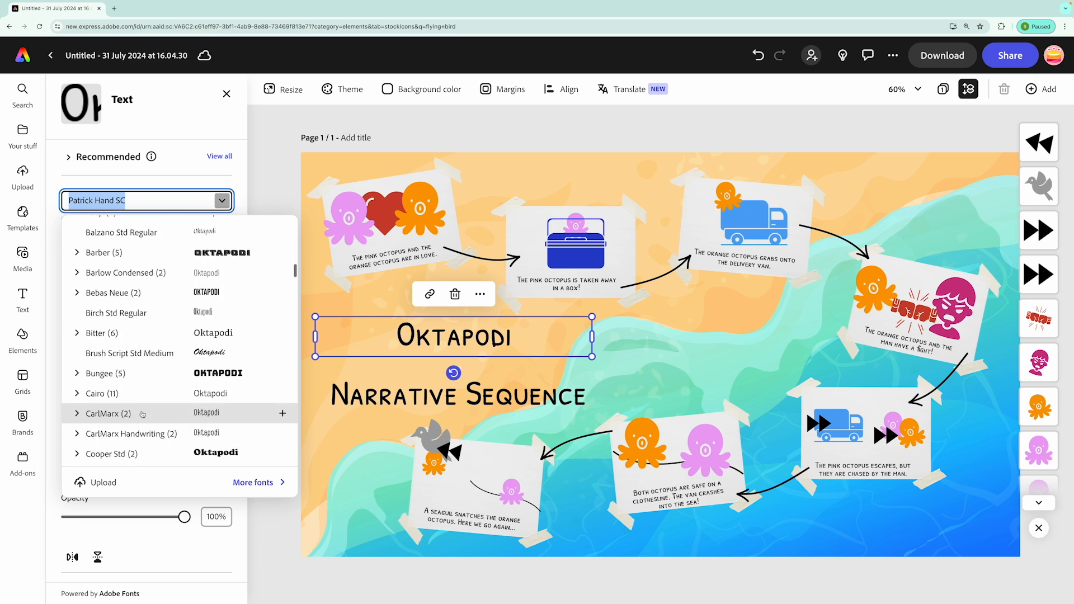
scroll(150, 413, down, 15)
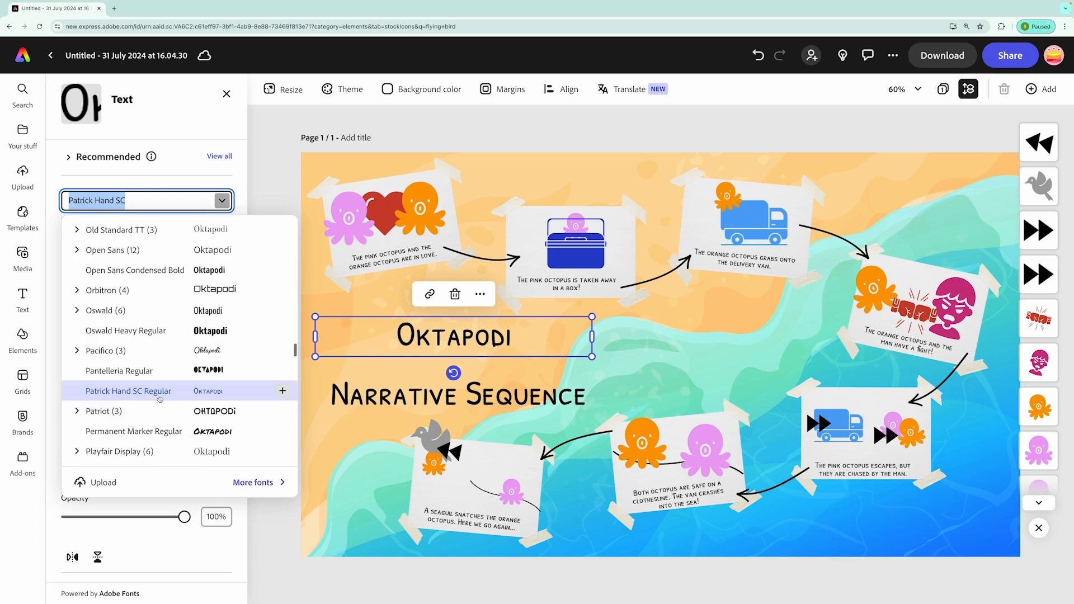
click(116, 316)
mouse_move(491, 355)
mouse_down()
mouse_move(617, 383)
mouse_move(489, 349)
mouse_up()
drag(489, 349, 489, 348)
Generate a Loose, Embellished text effect on the title from "pink and orange octopus tentacles" and apply the third result.
text(p)
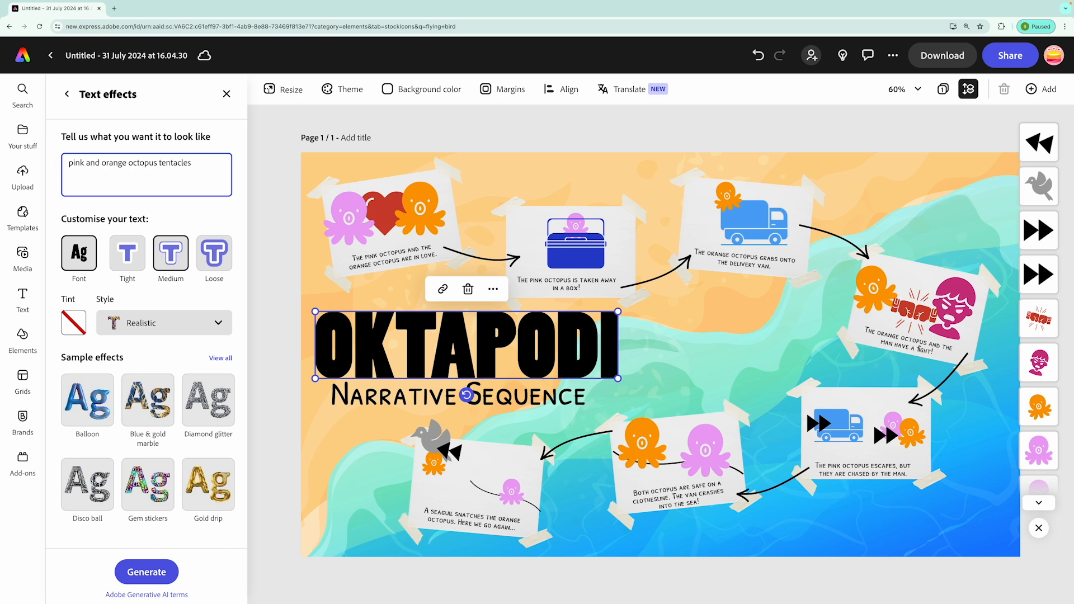
click(228, 323)
click(185, 380)
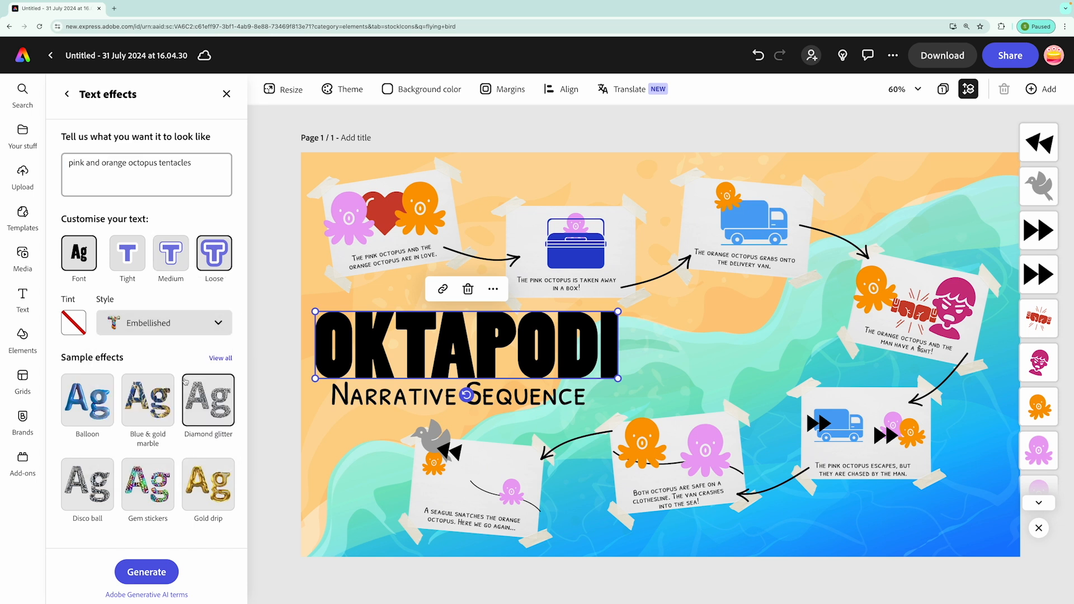
click(147, 573)
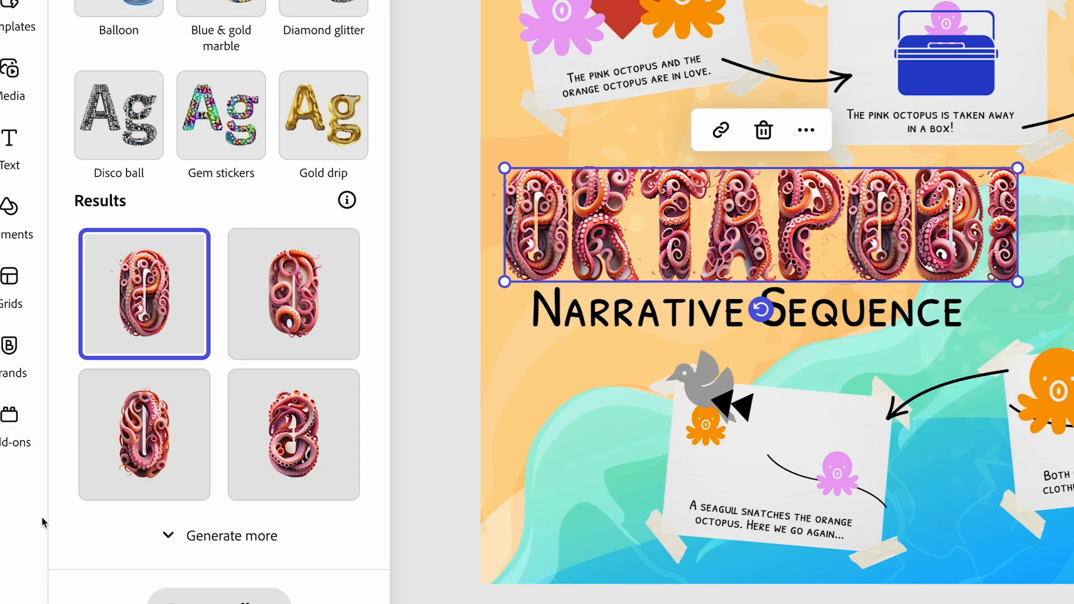
click(117, 462)
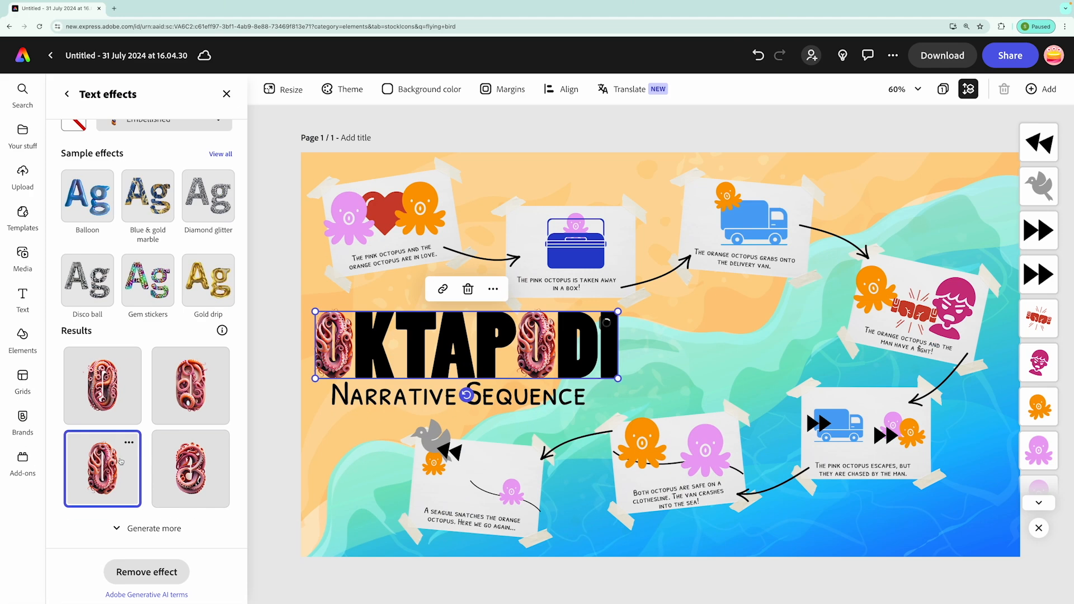
Give the "Oktapodi" title a white outline with a thickness of 59.
scroll(167, 284, up, 5)
click(66, 93)
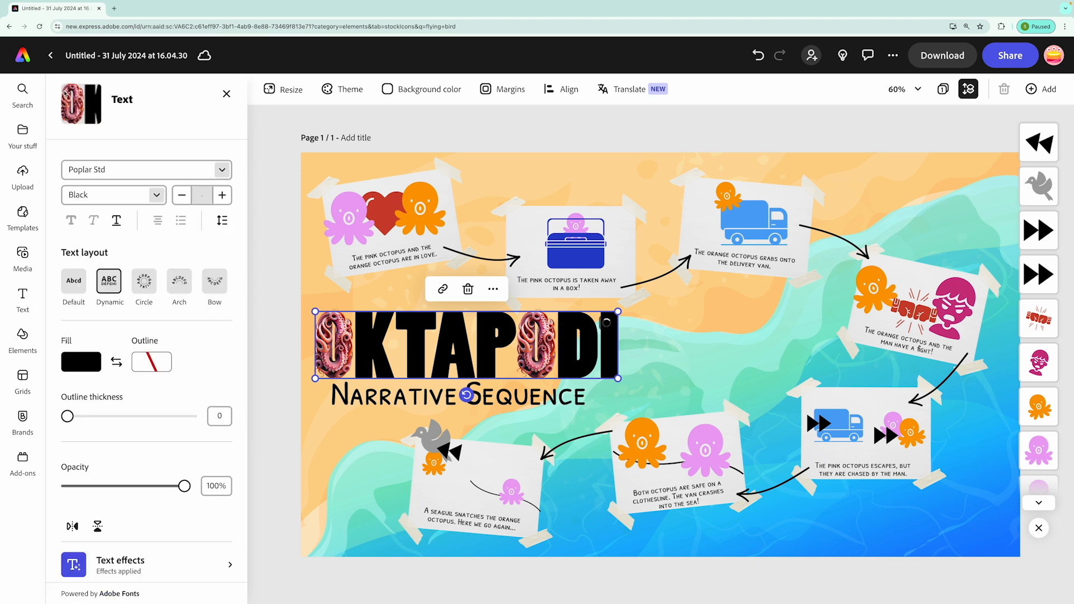
drag(74, 418, 141, 419)
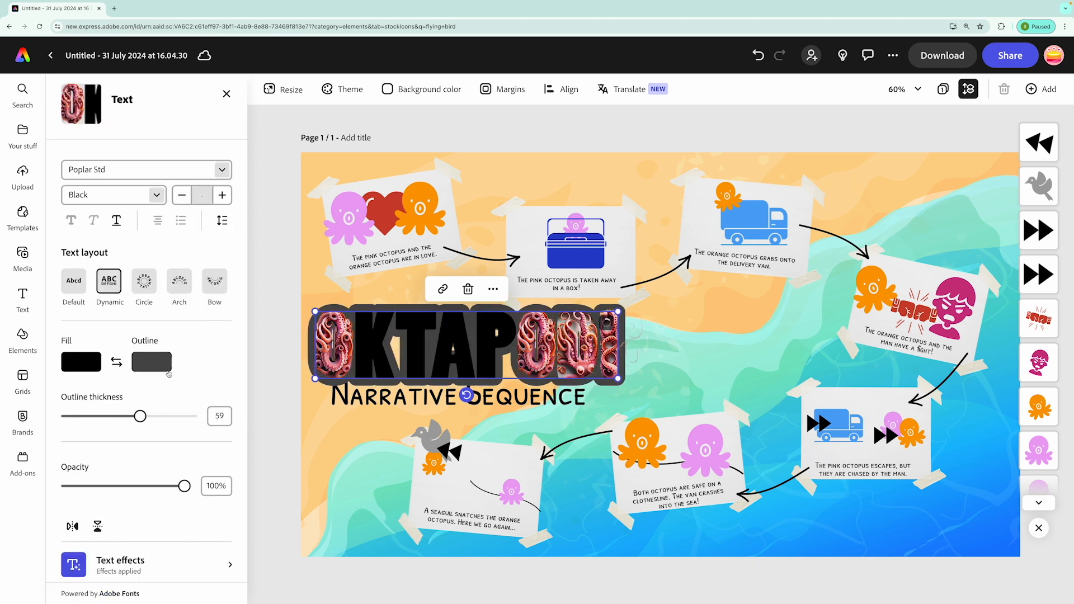
click(159, 362)
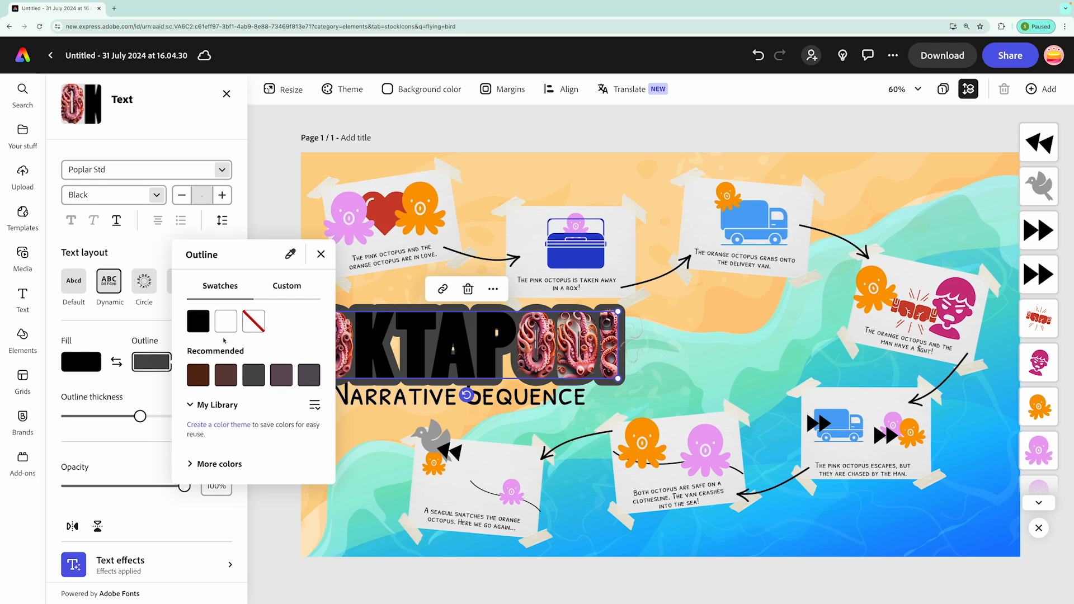
click(226, 321)
click(321, 255)
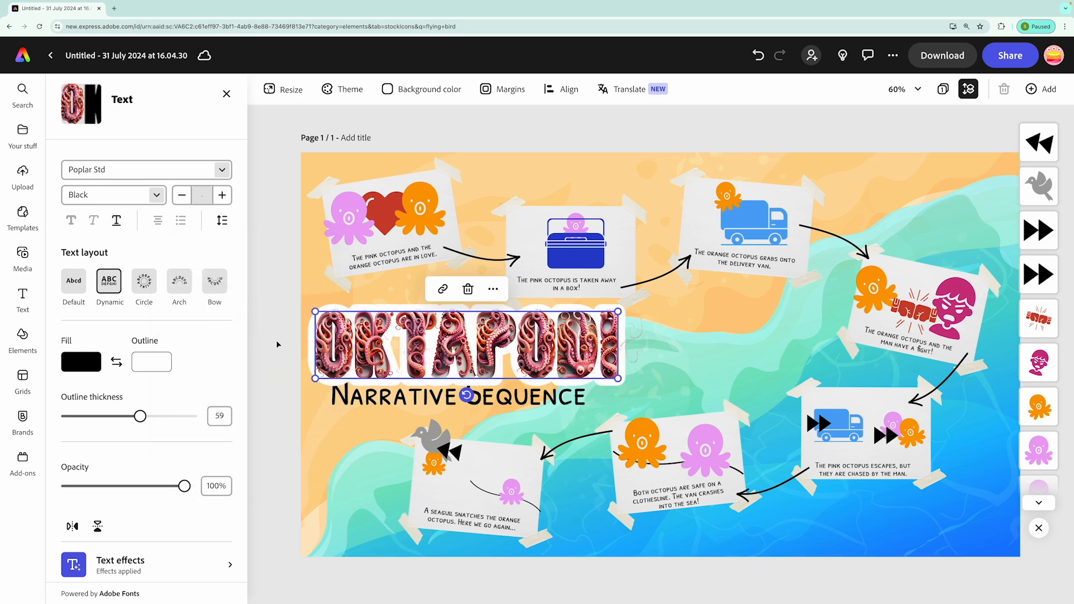
click(277, 344)
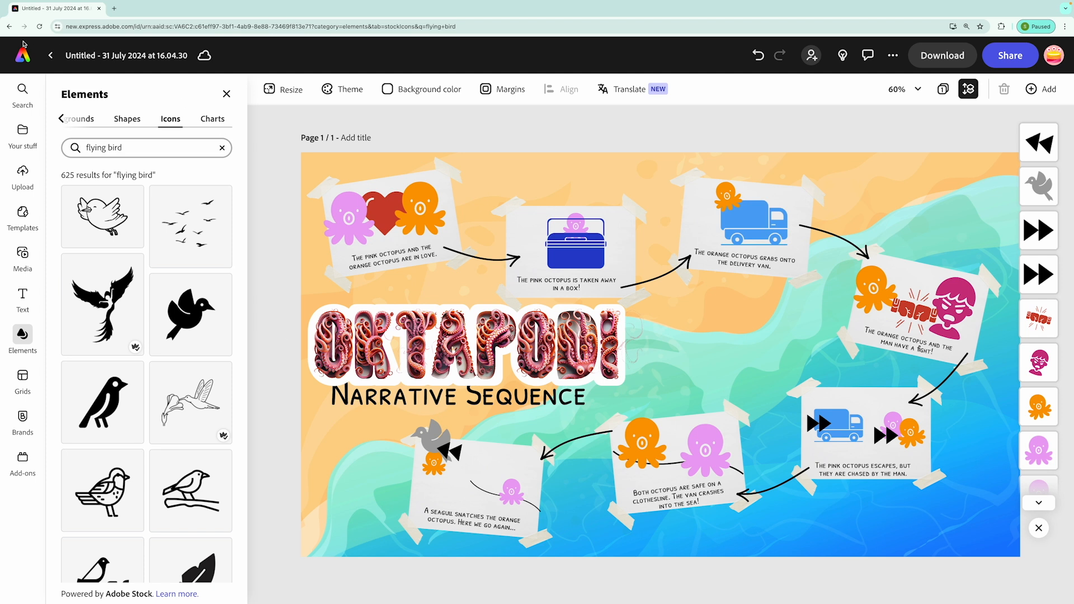
Rename the file as "Oktapodi Narrative Sequence".
click(90, 56)
text(Oktapodi Narrative Sequence)
key(Return)
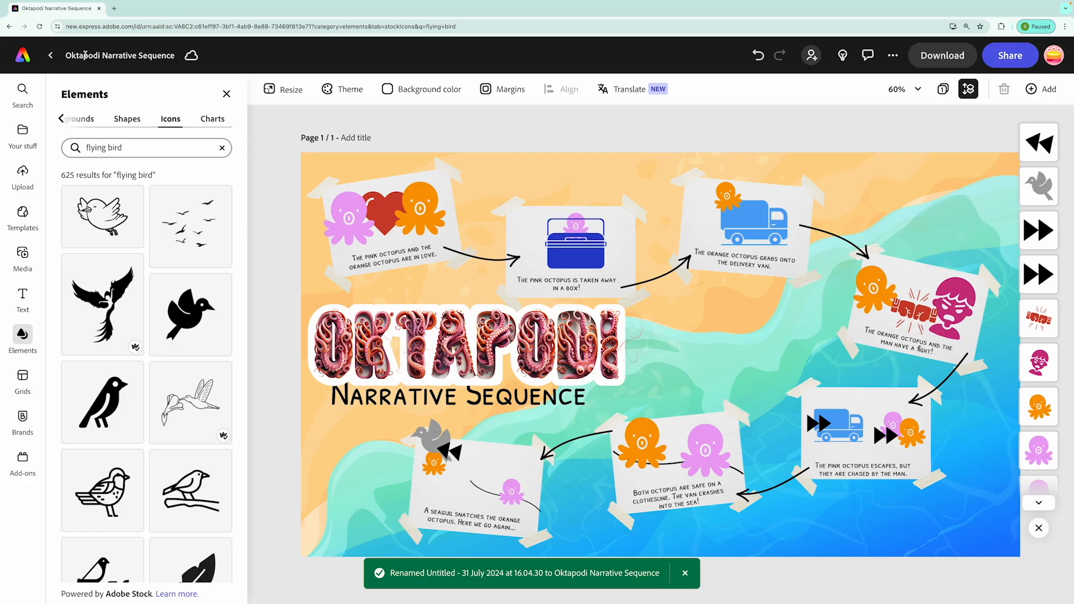
Review the download file formats, choosing PDF and then PNG.
click(944, 56)
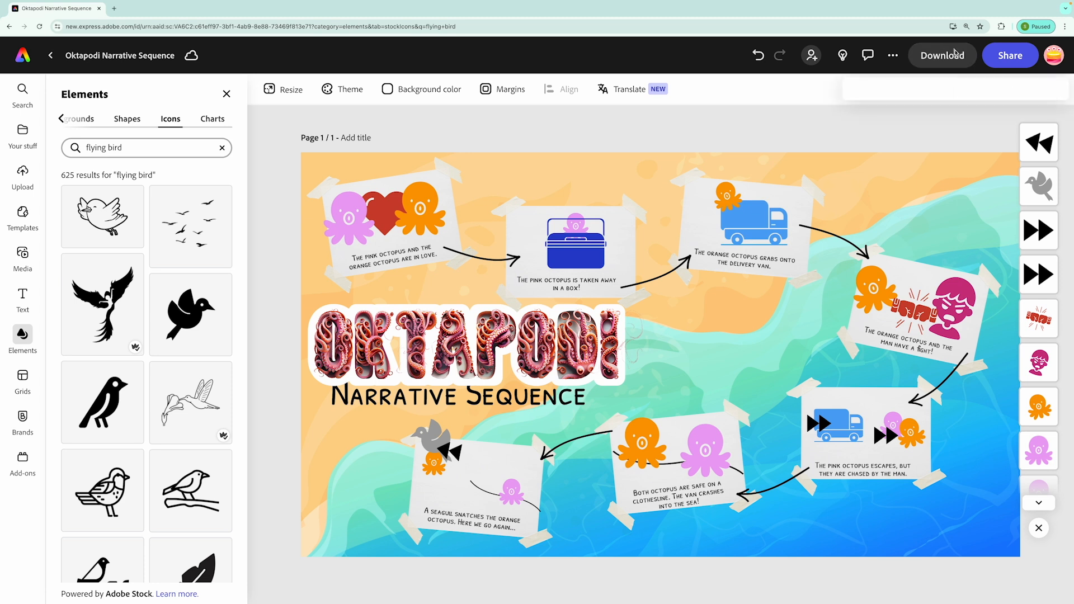
click(1005, 137)
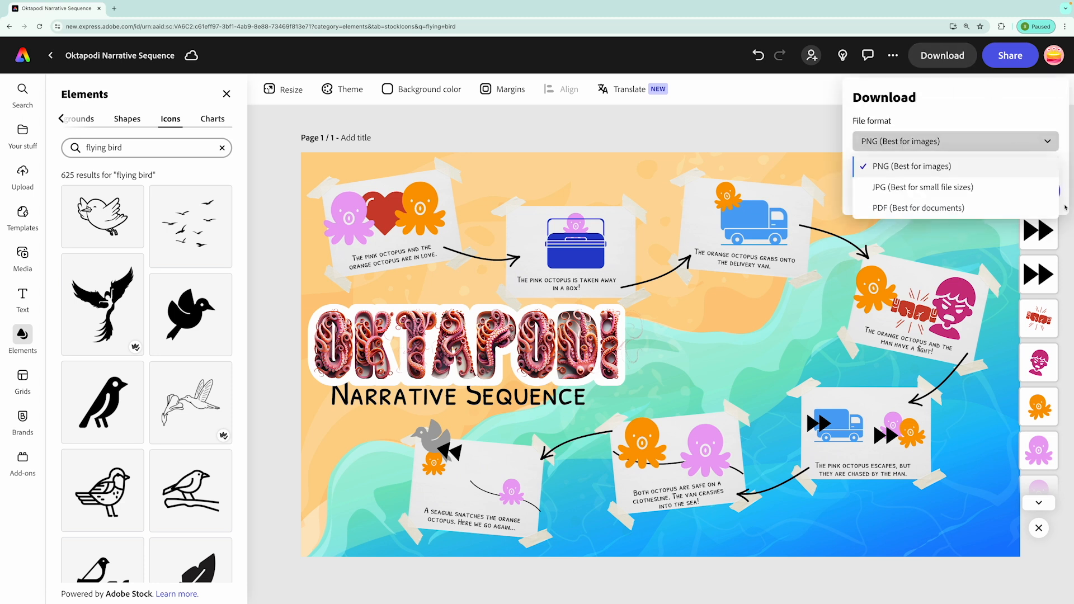
click(840, 215)
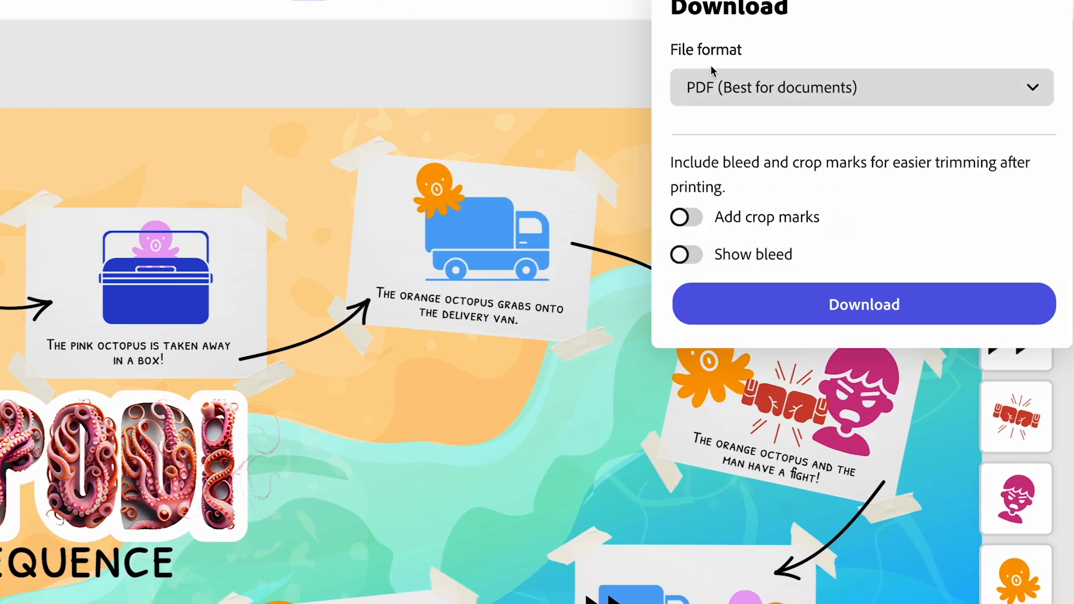
click(722, 92)
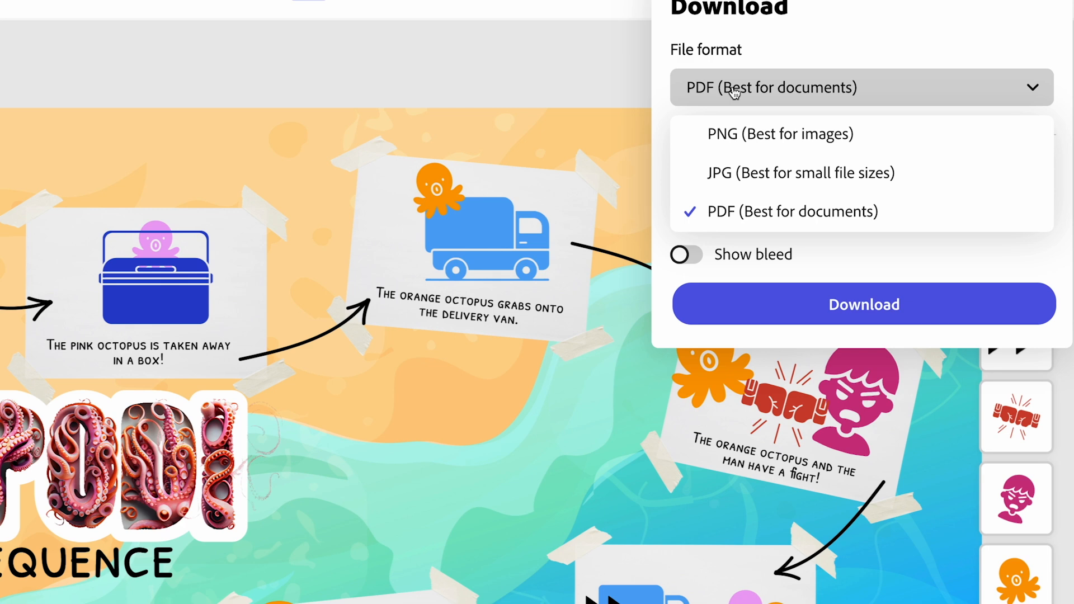
click(713, 137)
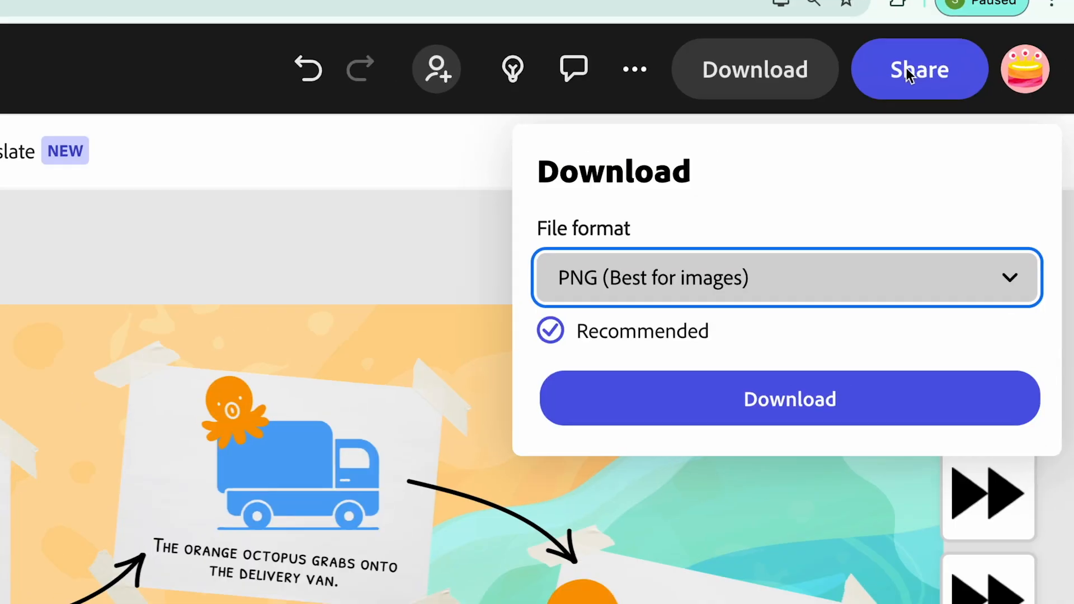
Open the view-only link settings in the design's sharing options.
click(927, 85)
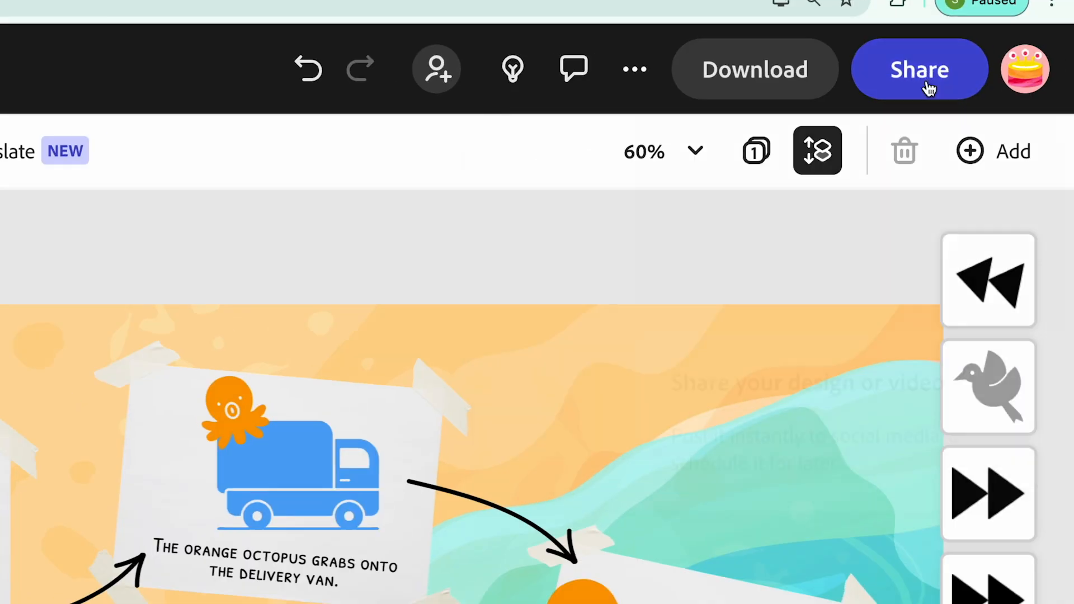
click(940, 75)
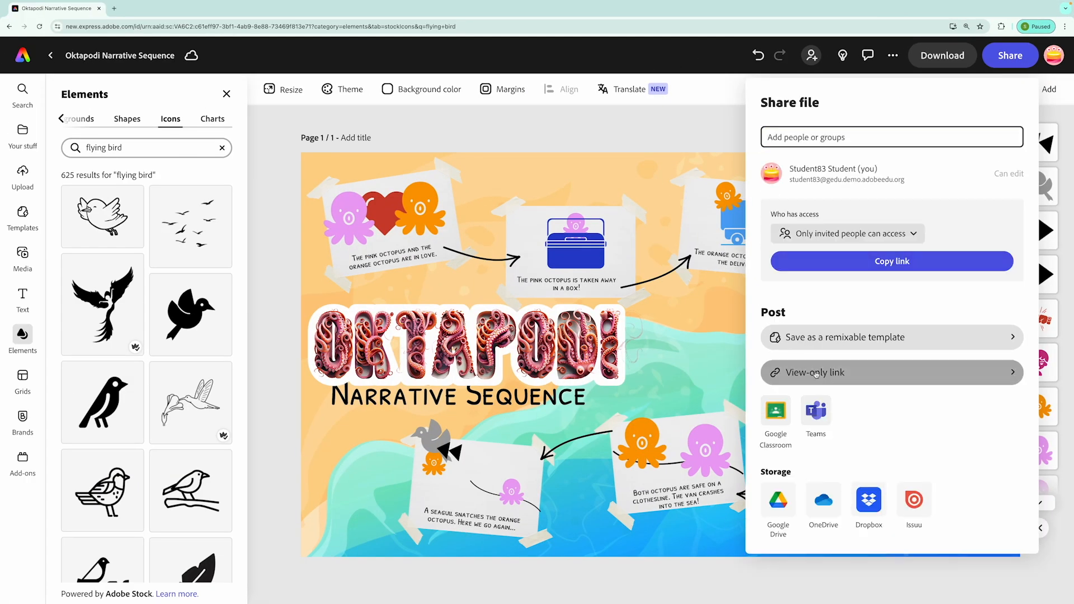
click(815, 374)
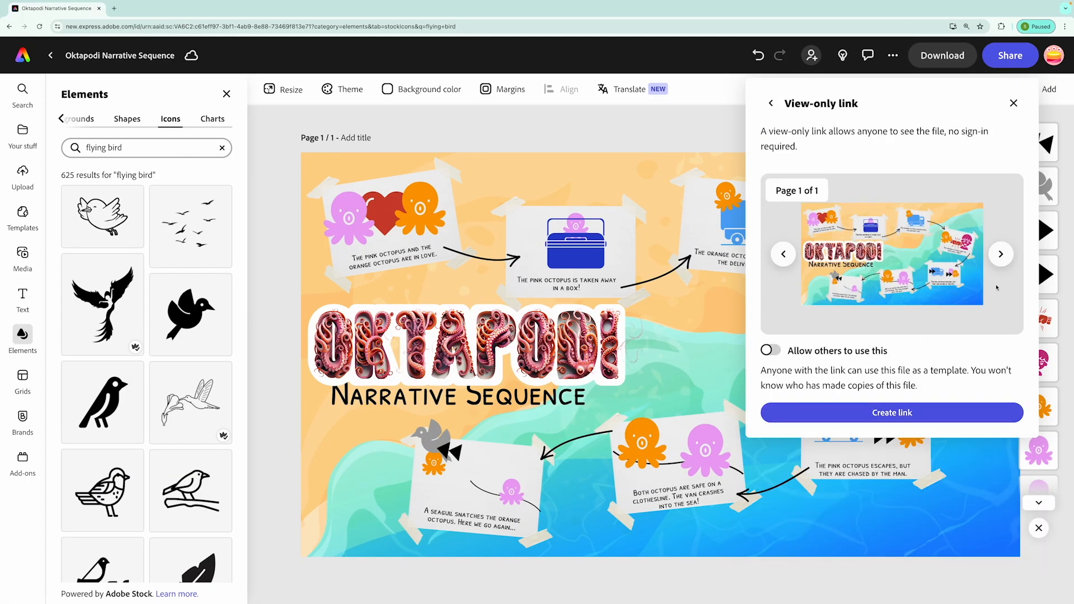